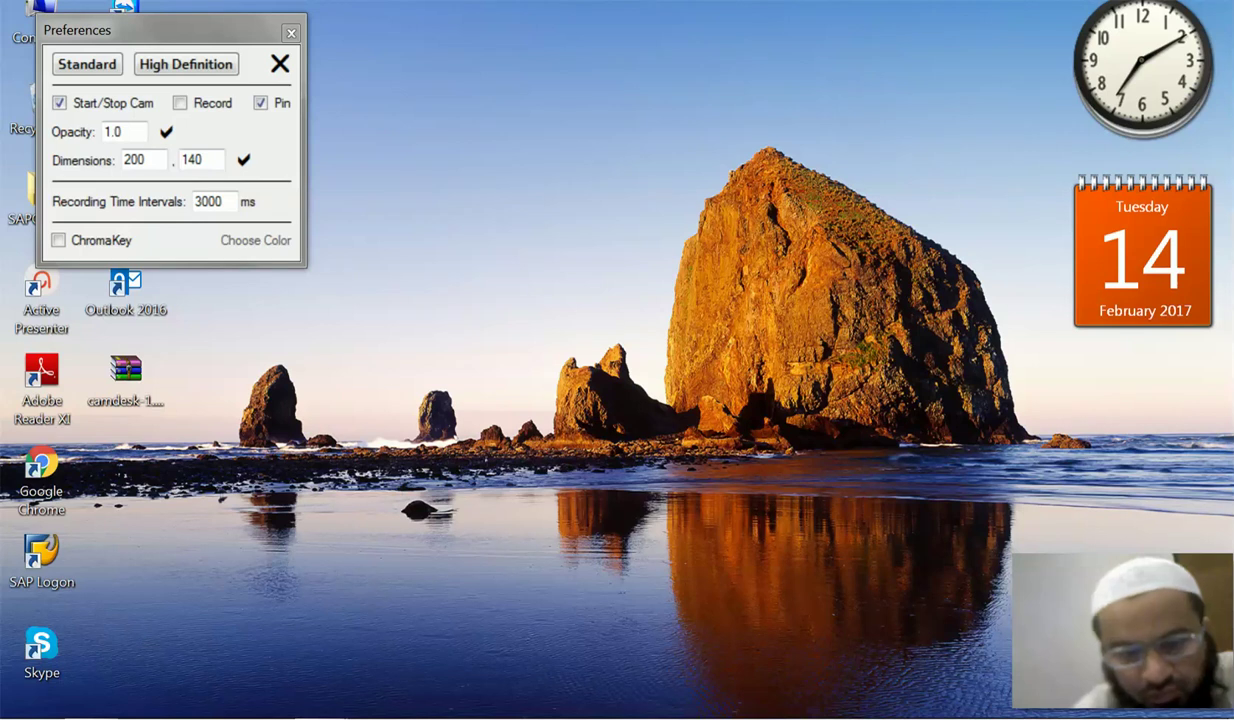
# Switch to the SAP Easy Access window and move the camera preferences dialog out of its way
pyautogui.moveTo(310, 717)
pyautogui.click(440, 625)
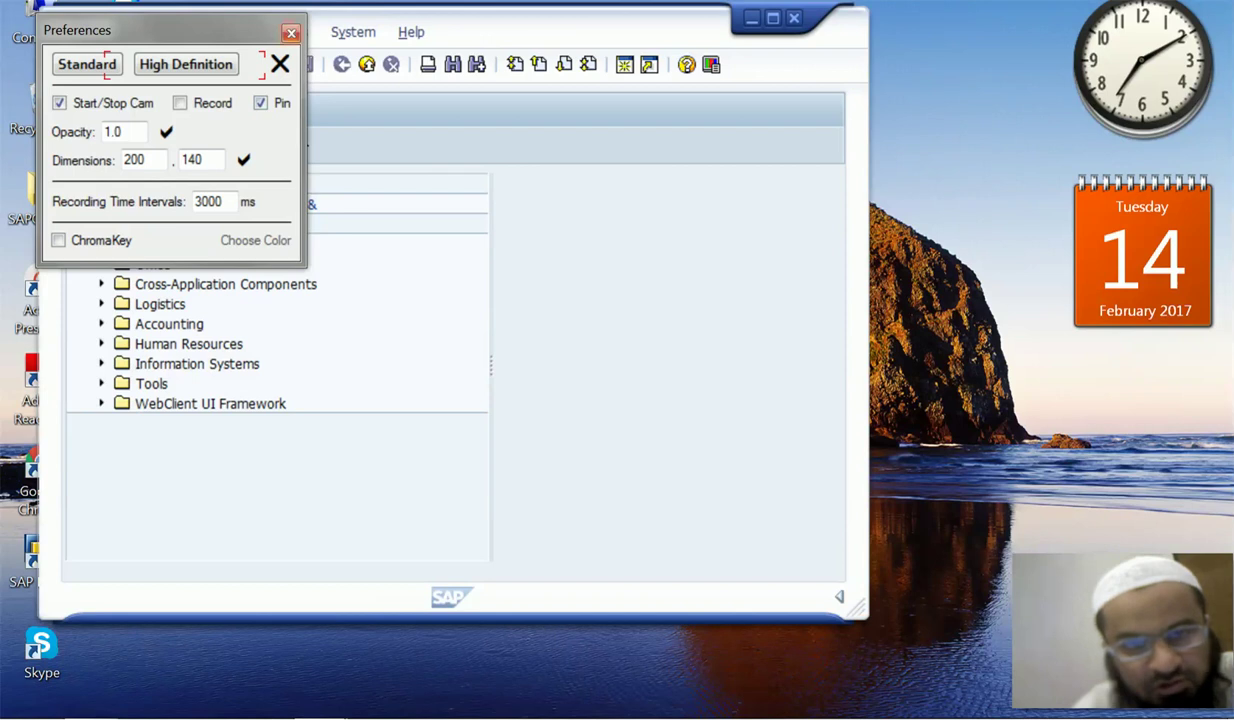
pyautogui.moveTo(200, 30); pyautogui.dragTo(406, 718)
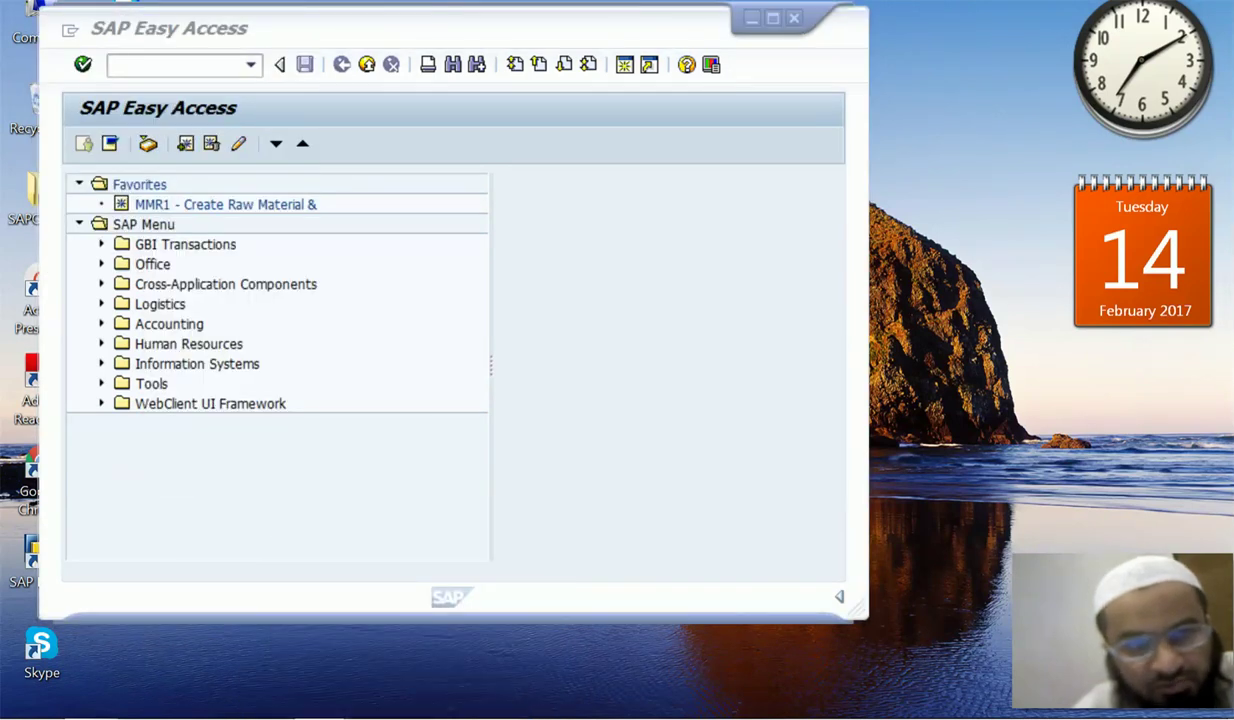
# Open the FB03 - Display transaction from Accounting > Financial Accounting > General Ledger > Document in the SAP menu
pyautogui.click(176, 66)
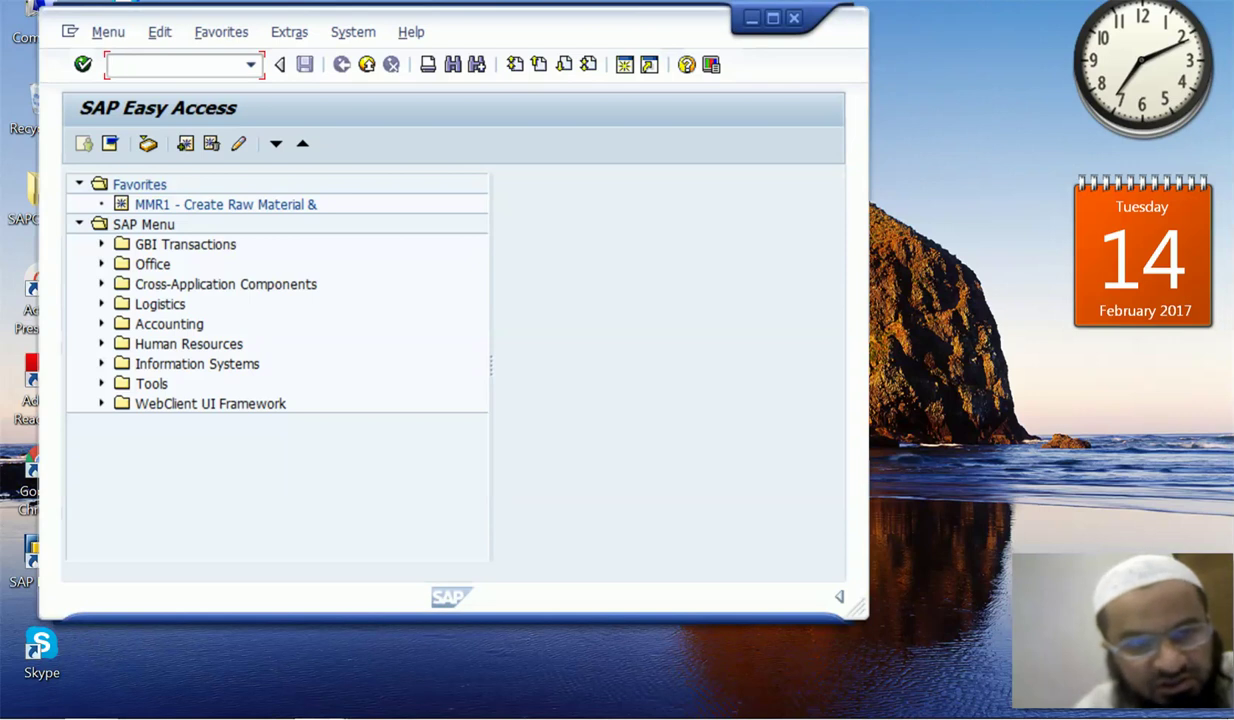
pyautogui.click(101, 324)
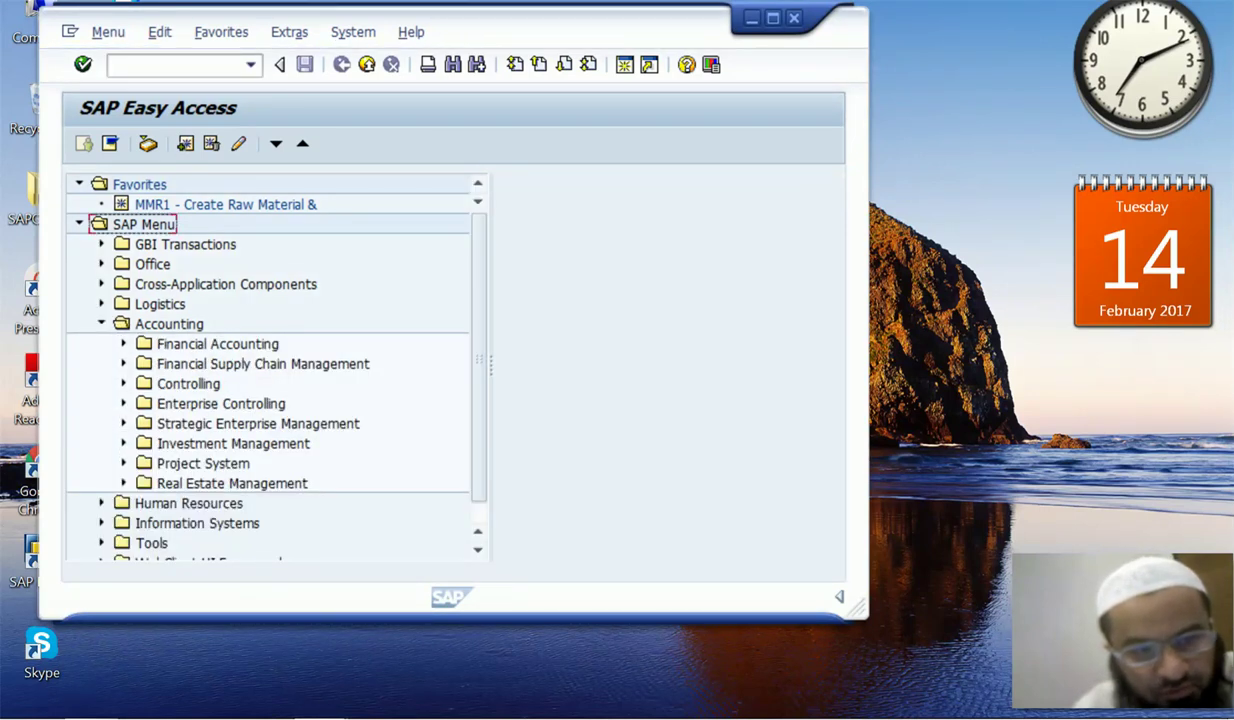
pyautogui.click(123, 344)
pyautogui.click(145, 364)
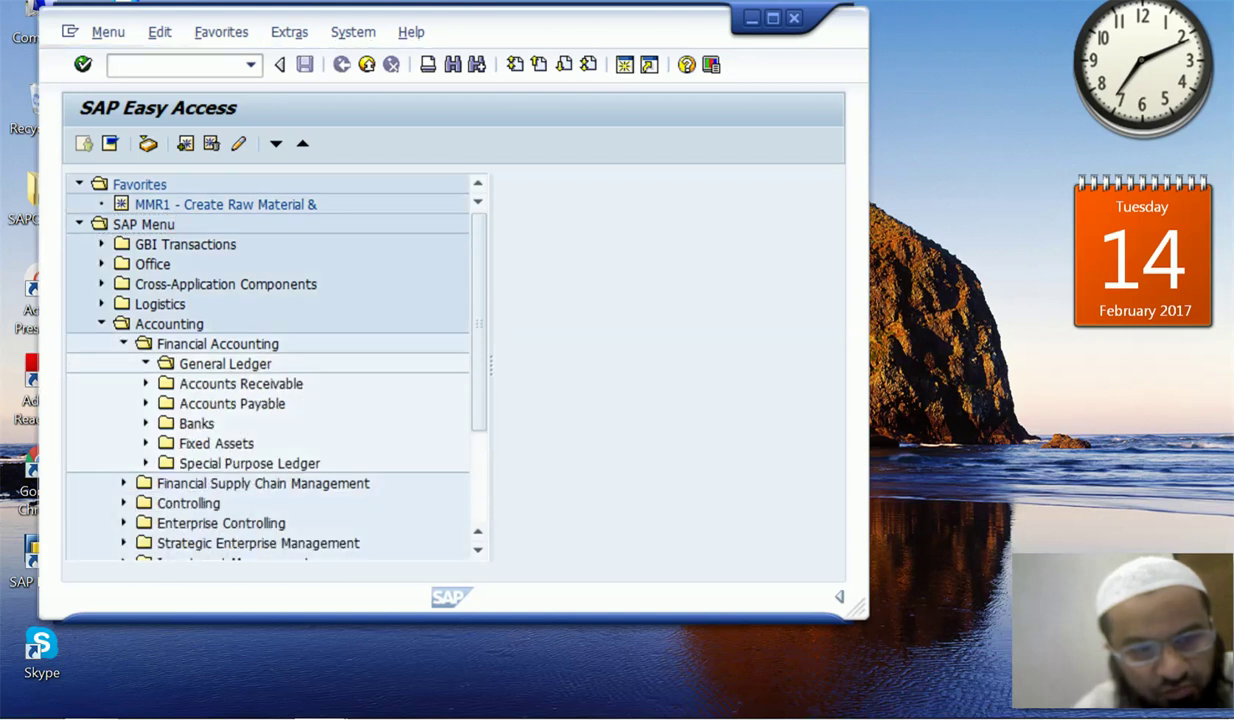
pyautogui.click(167, 403)
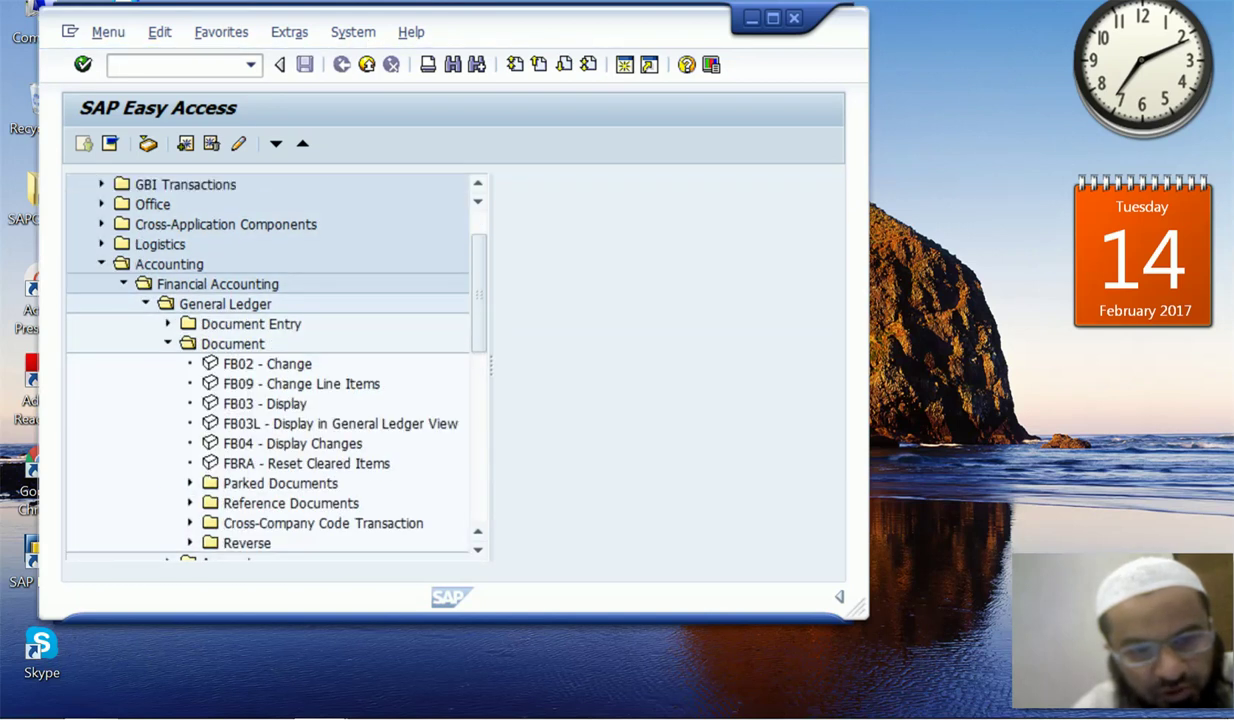
pyautogui.click(267, 364)
pyautogui.click(264, 404)
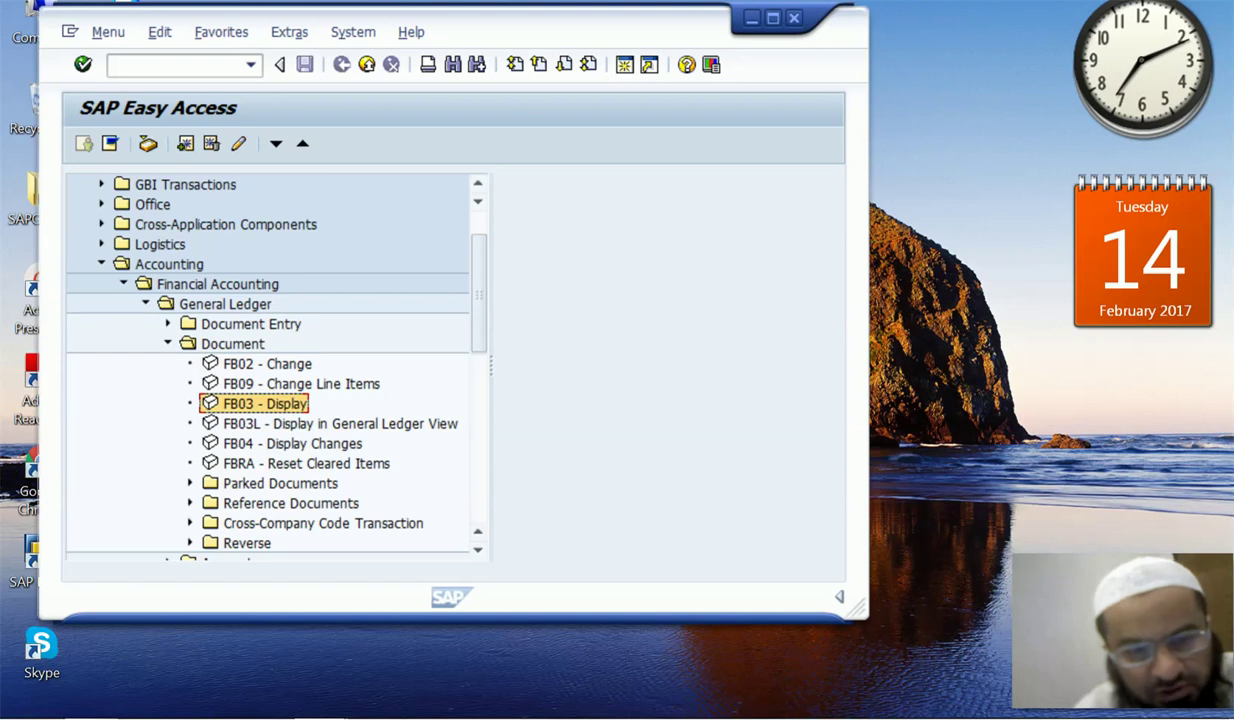
pyautogui.doubleClick(264, 404)
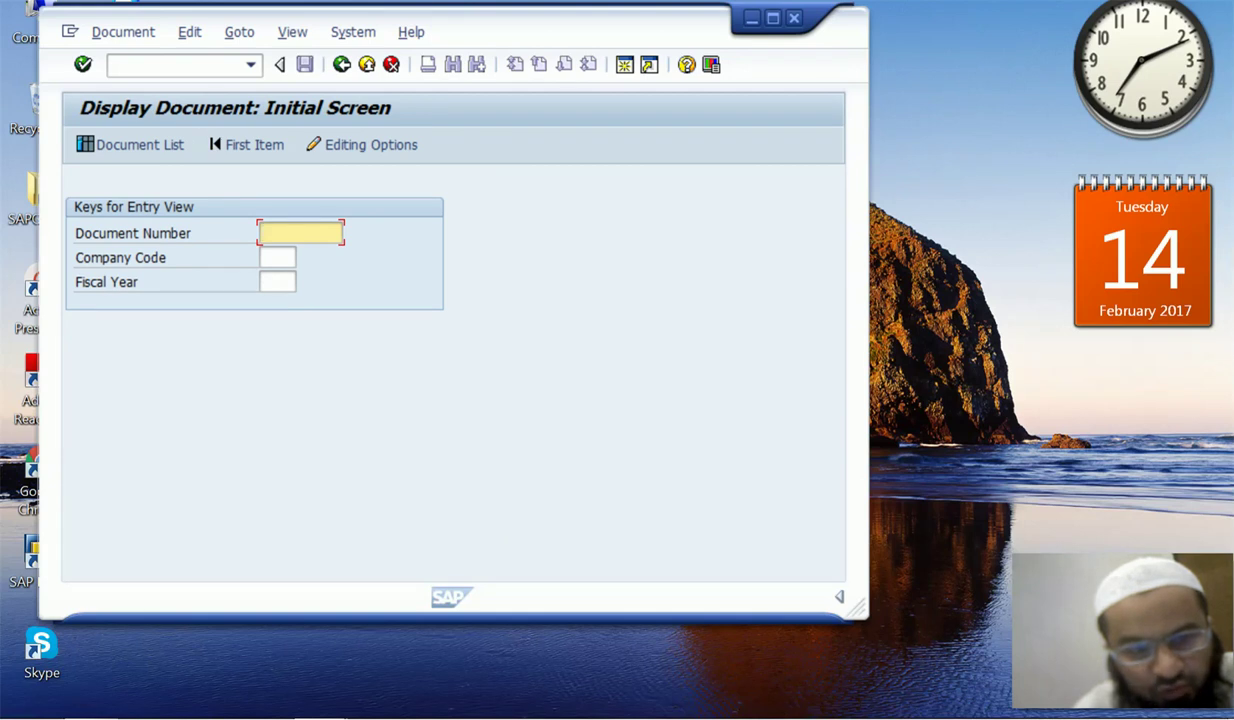
# Display document 100000713 for company code US00 and fiscal year 2017
pyautogui.write('100000713')
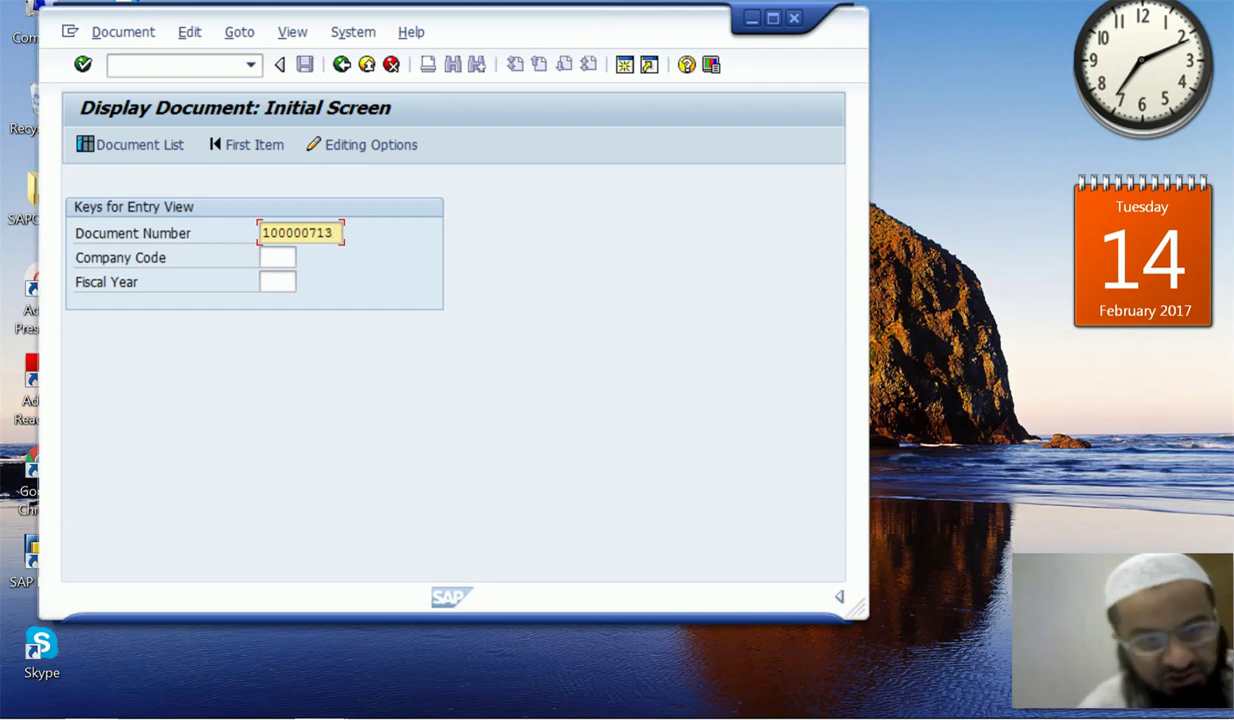
pyautogui.press('Tab')
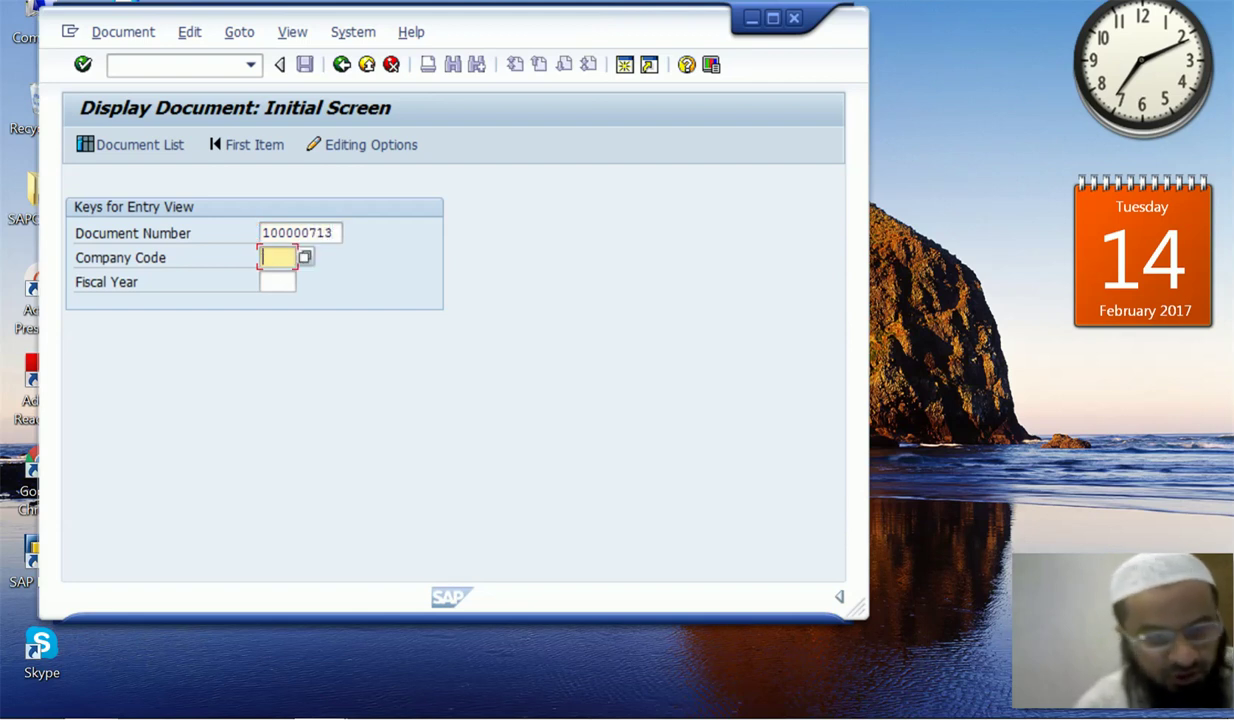
pyautogui.write('us00')
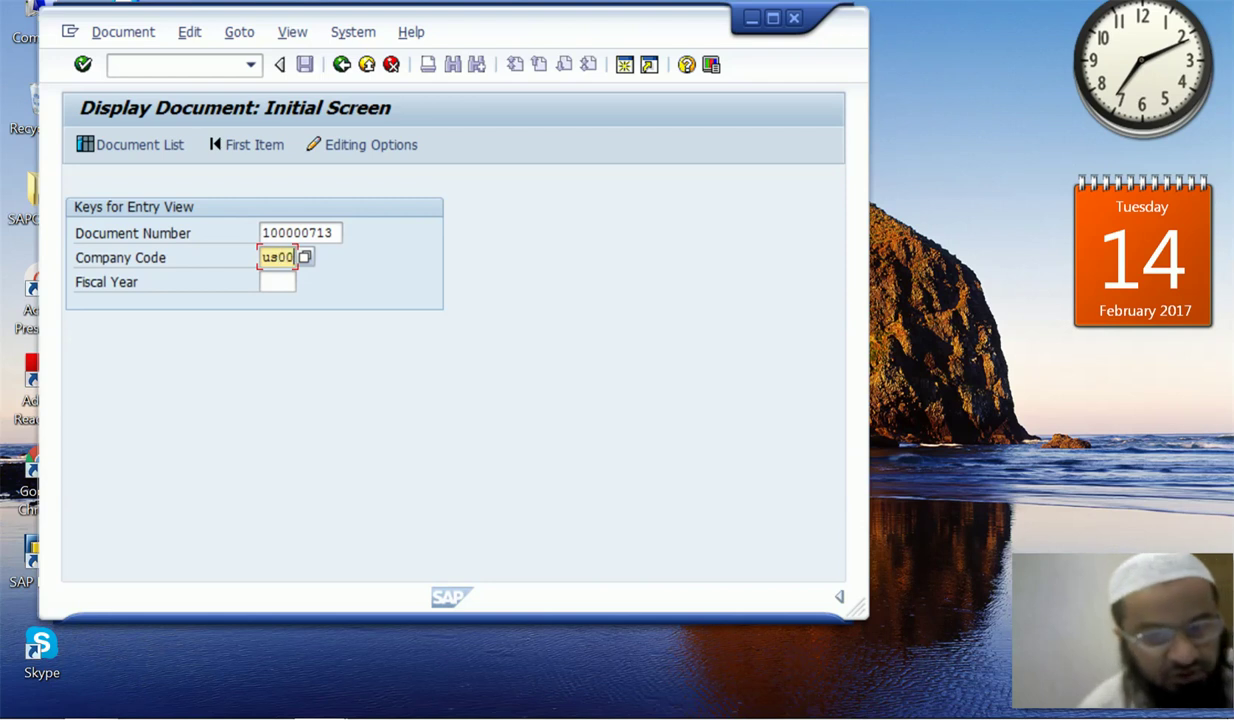
pyautogui.press('Tab')
pyautogui.write('2017')
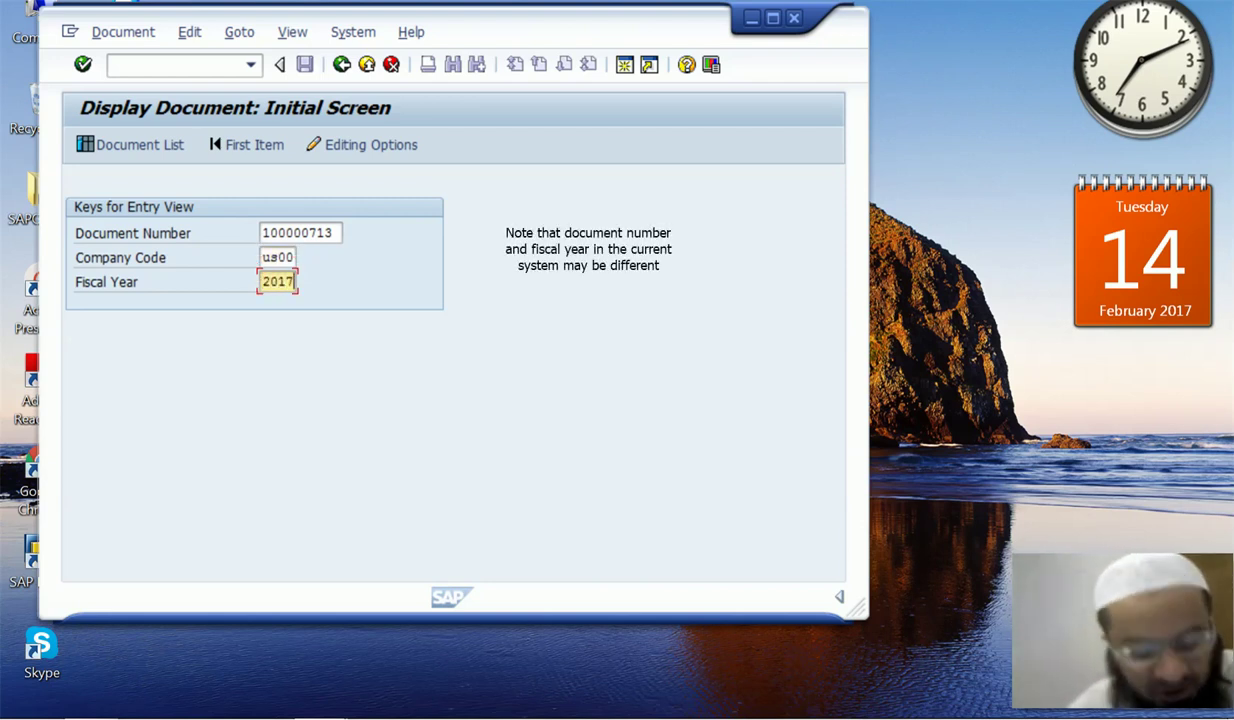
pyautogui.press('Return')
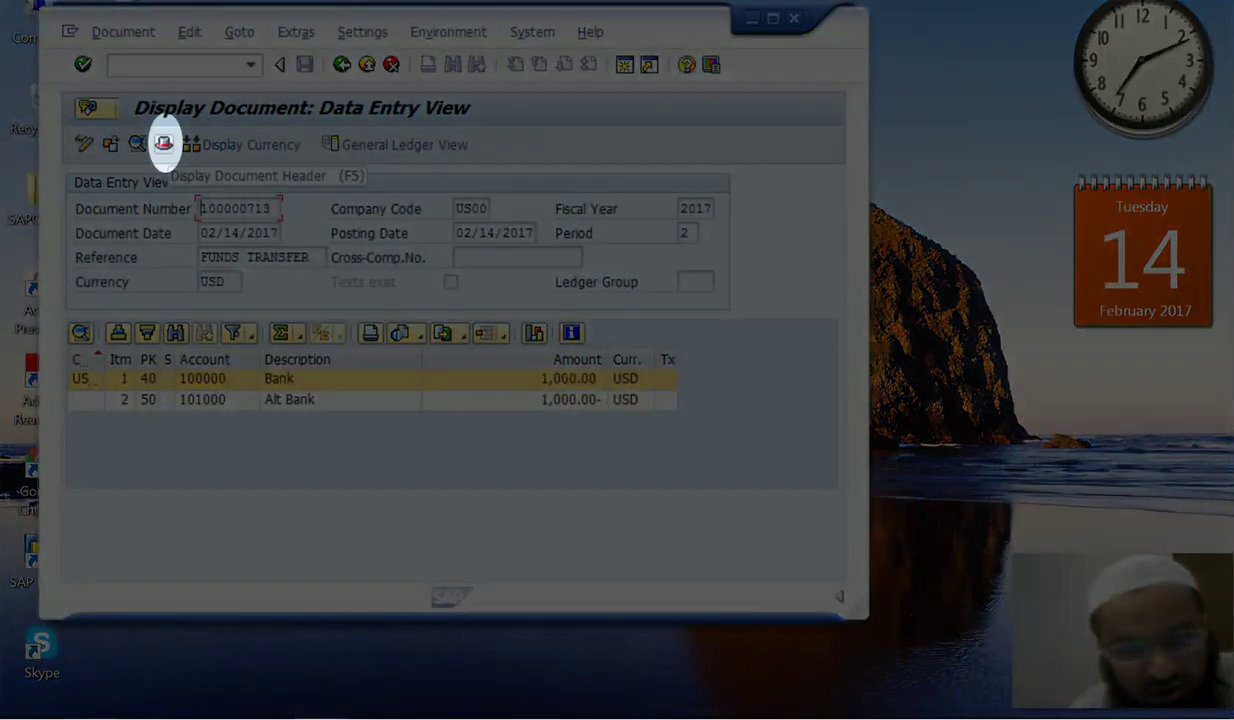
# Examine the document header for who entered or parked the document and its entry date and time, and close it
pyautogui.click(163, 144)
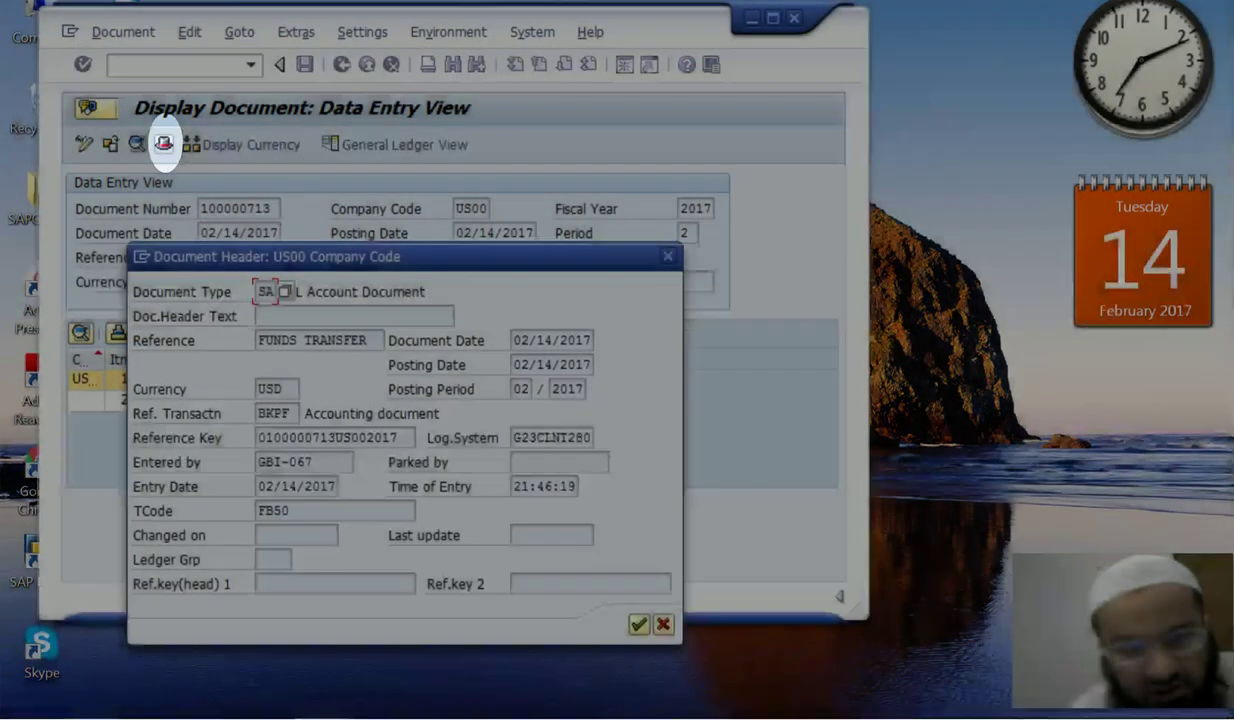
pyautogui.moveTo(310, 462); pyautogui.dragTo(256, 462)
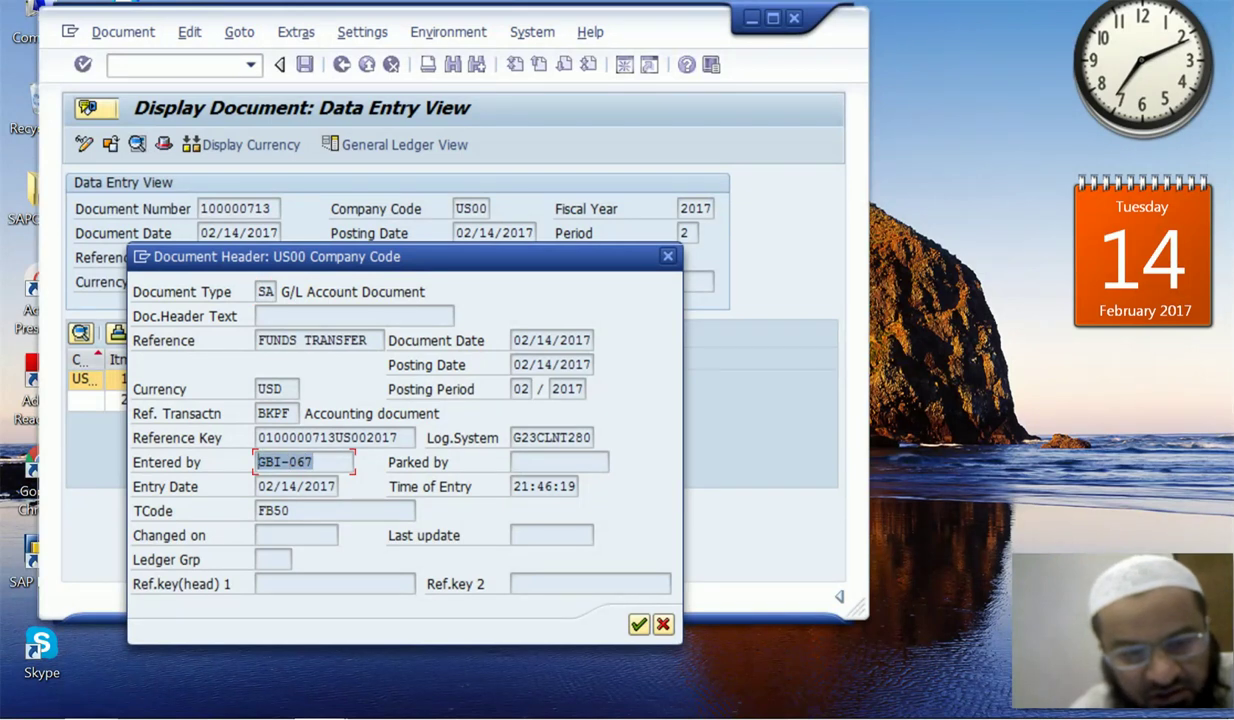
pyautogui.moveTo(257, 486); pyautogui.dragTo(334, 486)
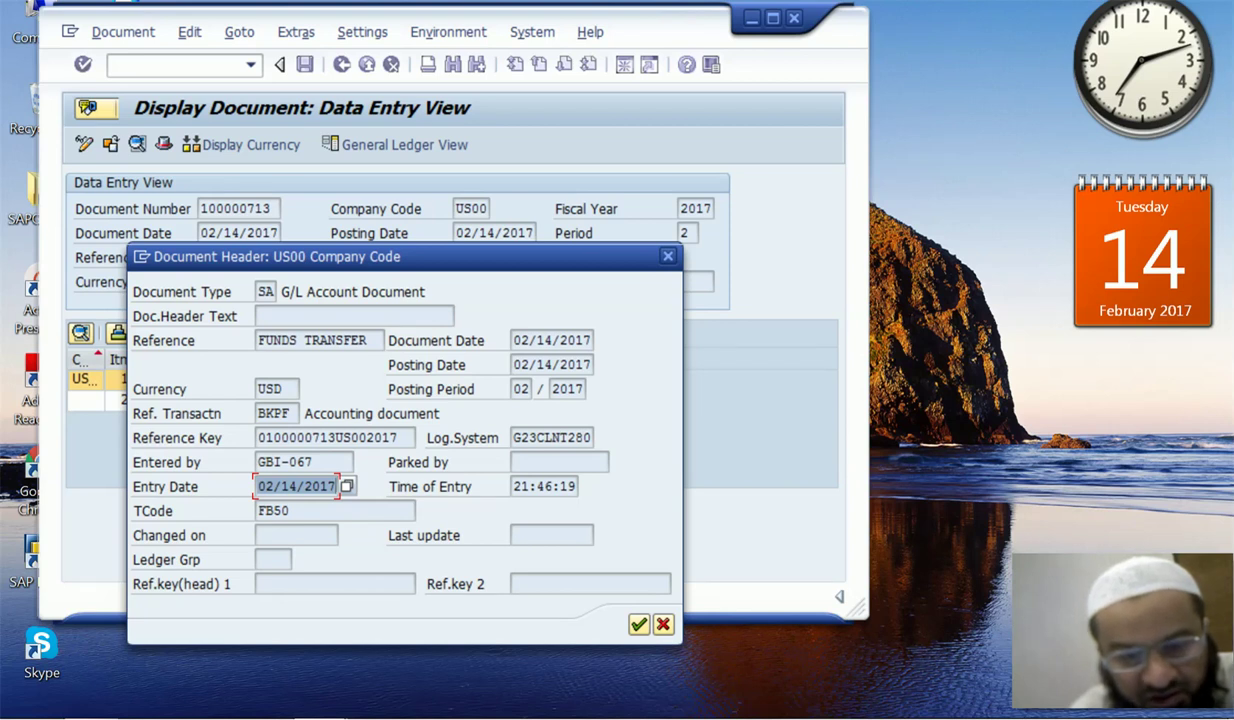
pyautogui.press('Tab')
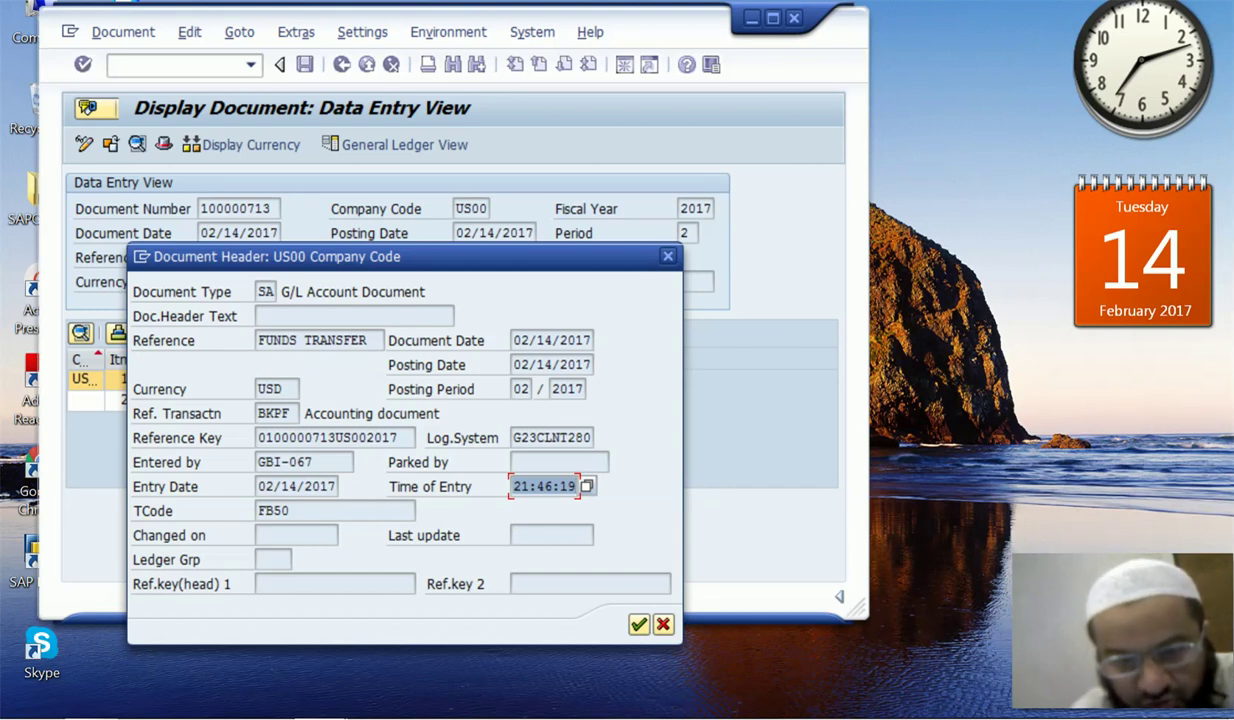
pyautogui.click(545, 462)
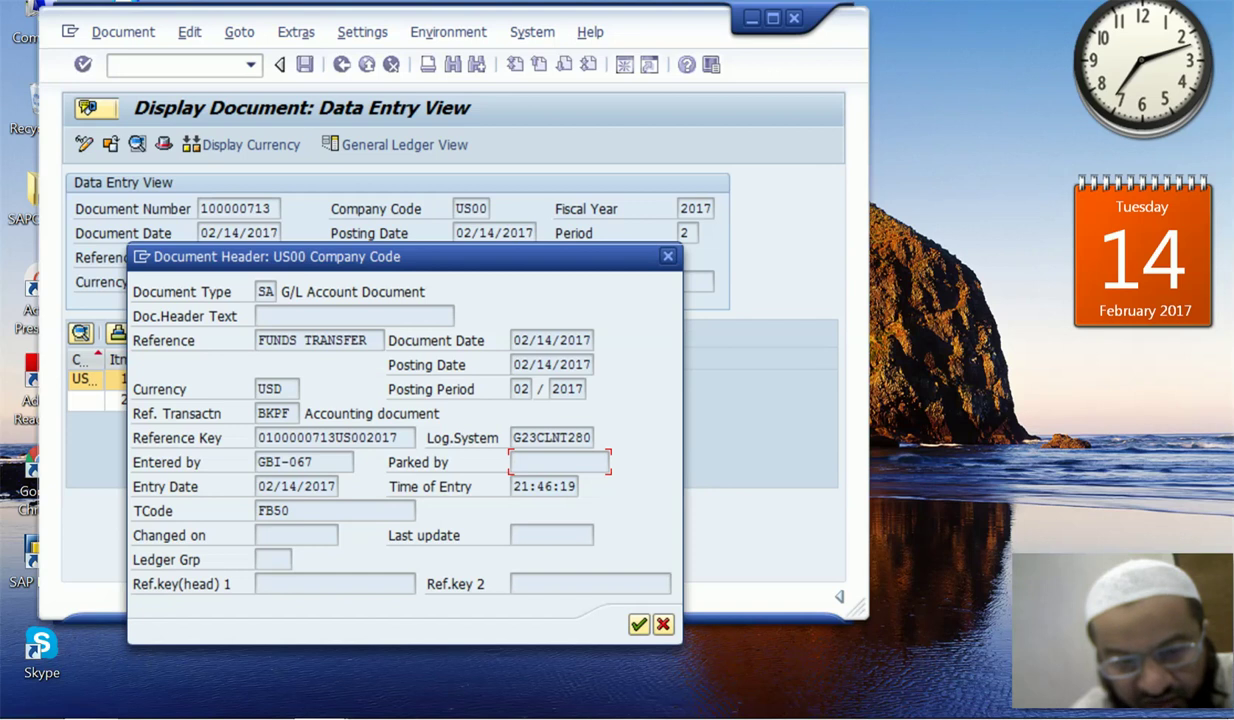
pyautogui.click(314, 462)
pyautogui.moveTo(314, 462); pyautogui.dragTo(256, 462)
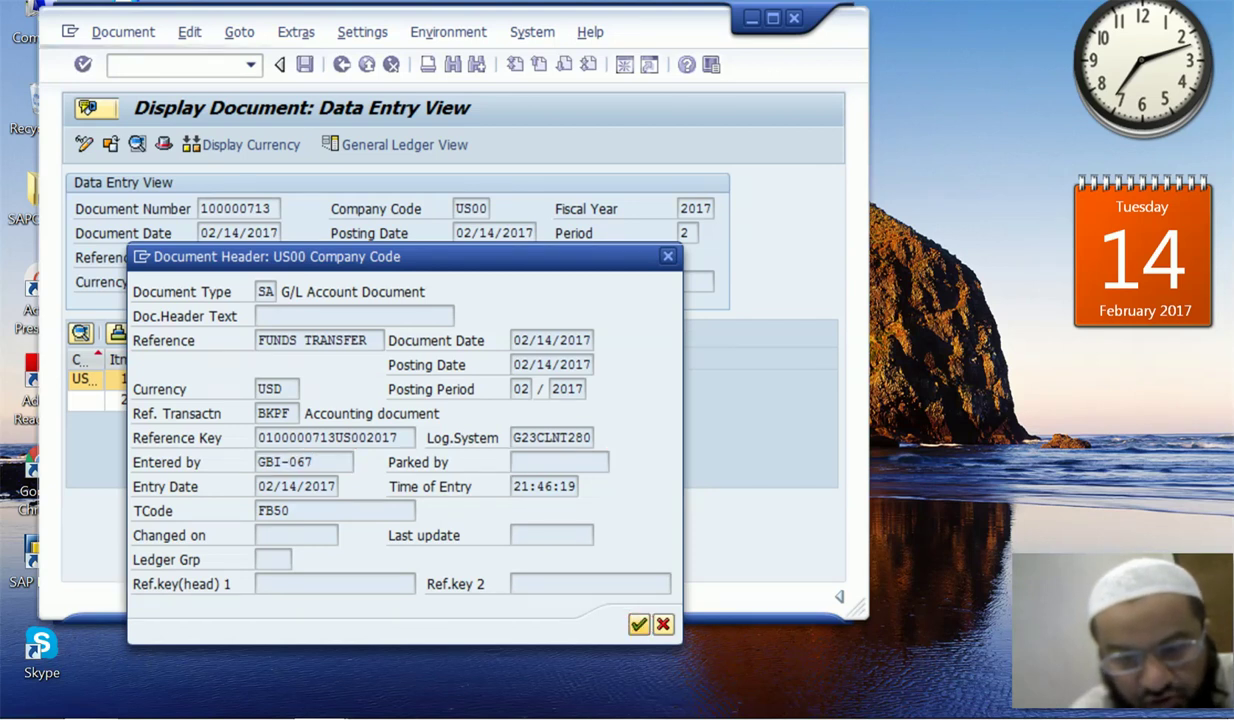
pyautogui.press('Return')
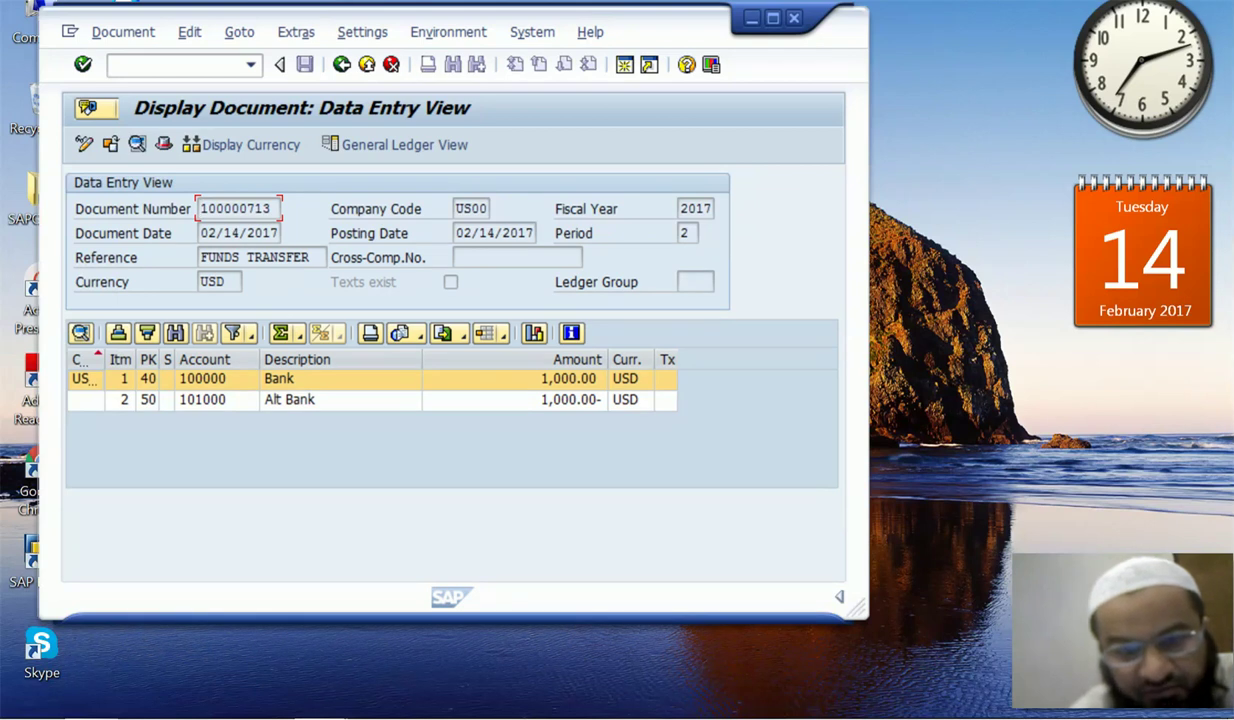
# Return to the Display Document initial screen, clear the document number and open the Document List selection
pyautogui.click(341, 64)
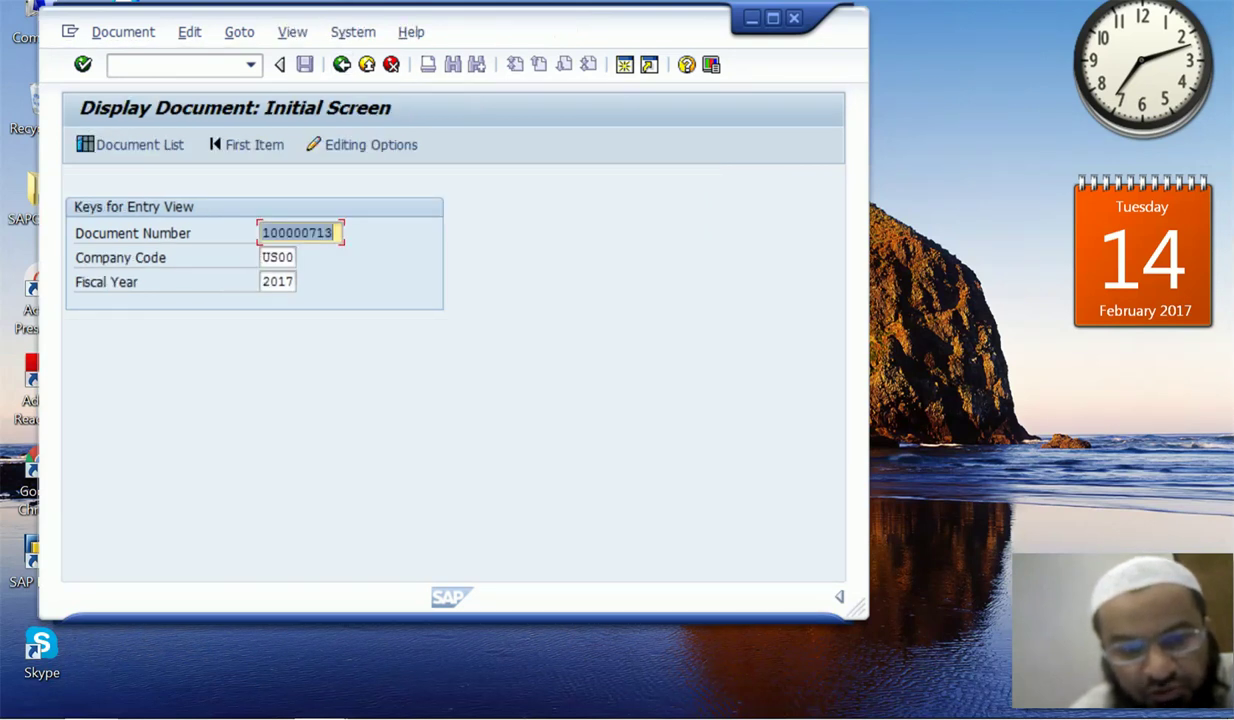
pyautogui.press('Delete')
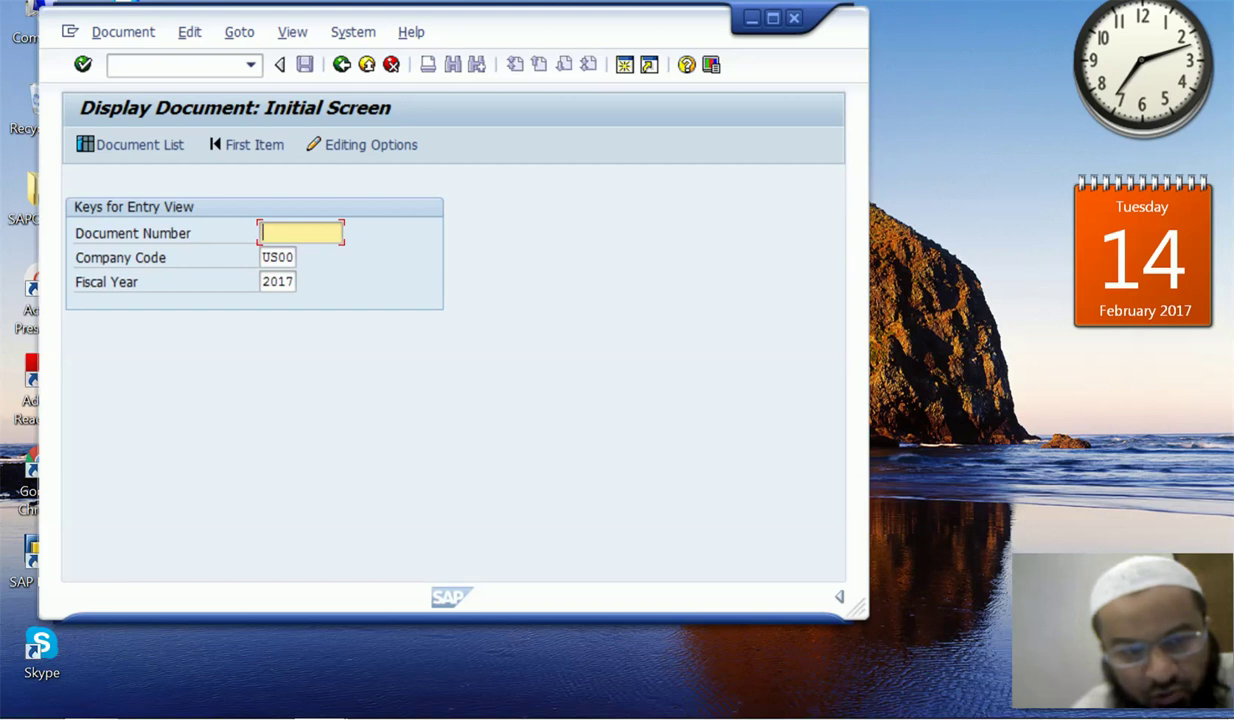
pyautogui.click(158, 144)
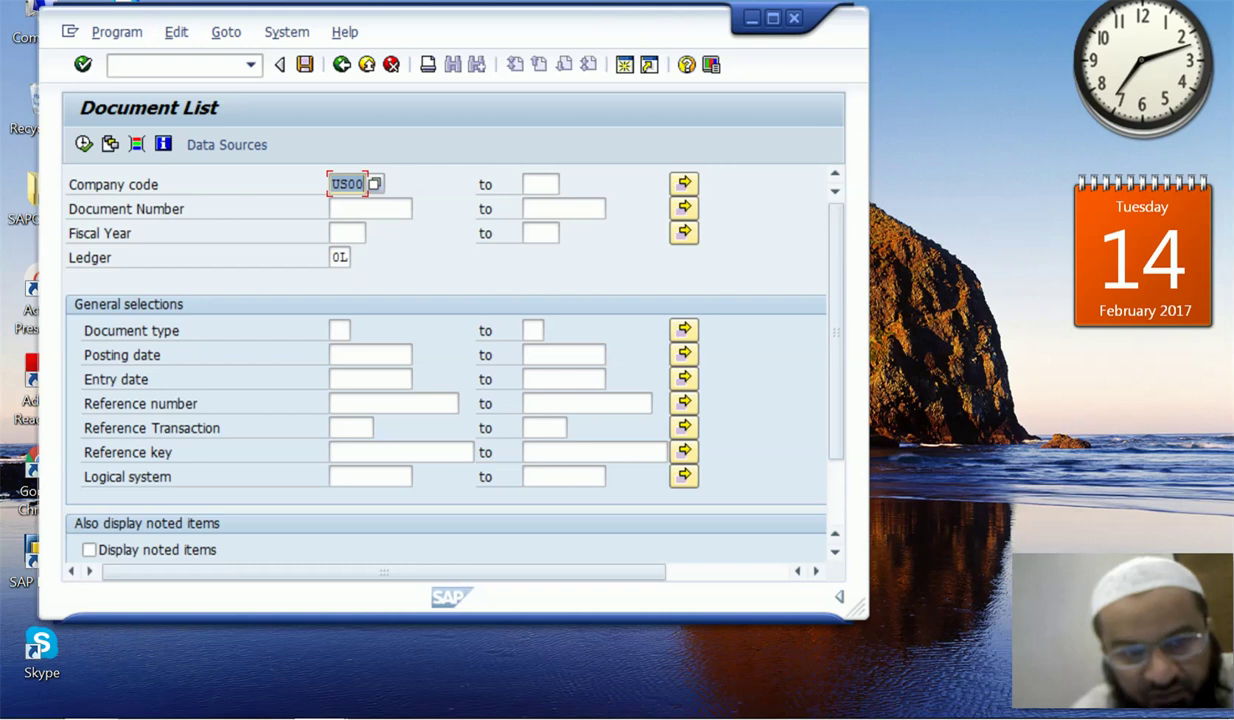
# Restrict the document list to fiscal year 2017 and posting date 02/14/2017
pyautogui.click(346, 233)
pyautogui.write('2017')
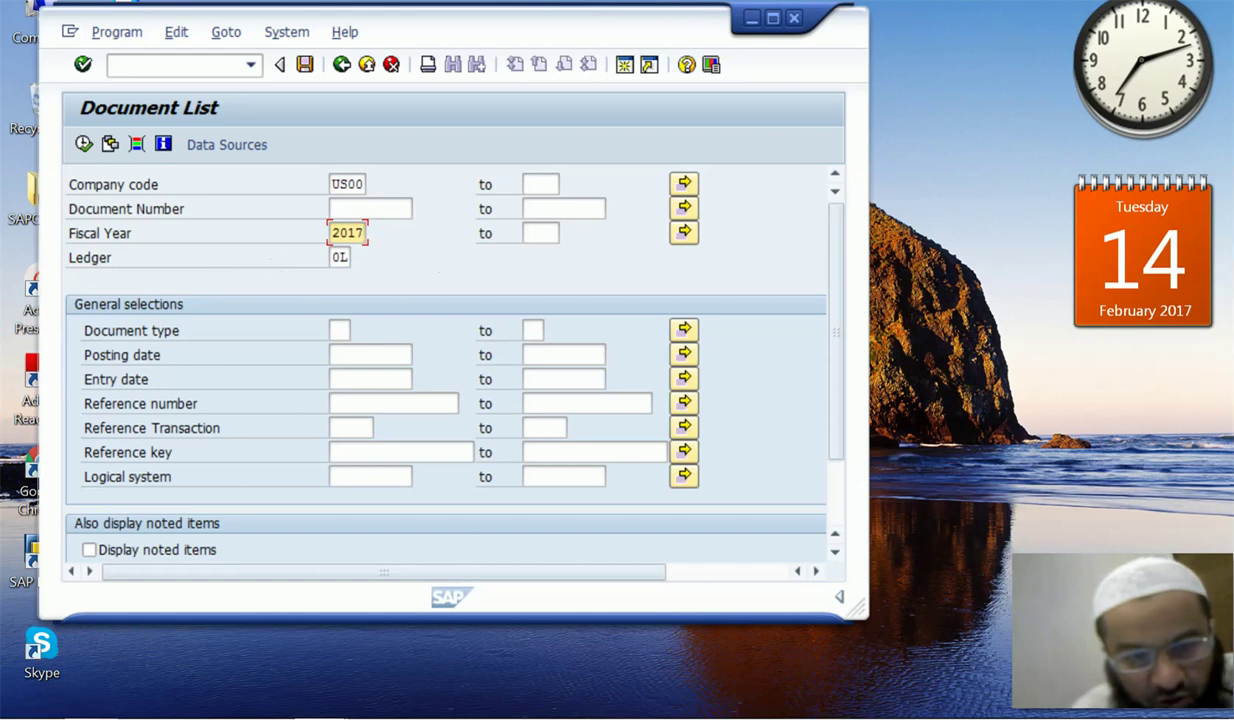
pyautogui.click(340, 331)
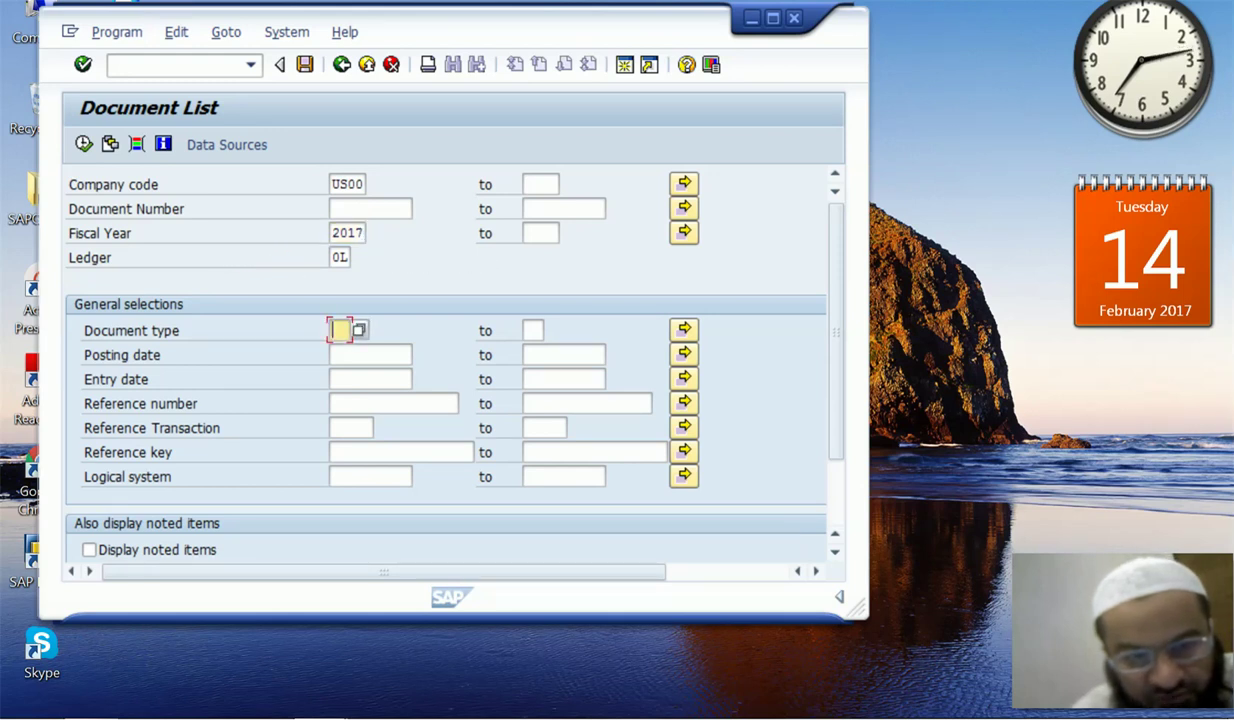
pyautogui.click(370, 355)
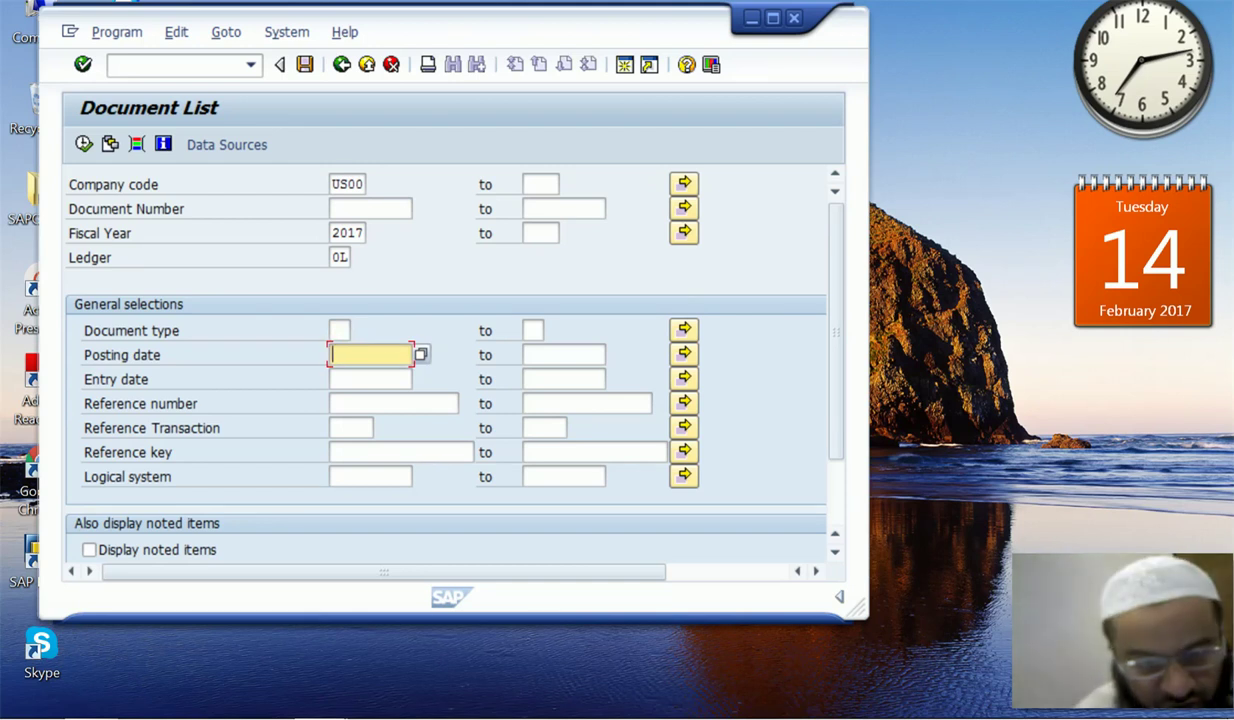
pyautogui.press('F8')
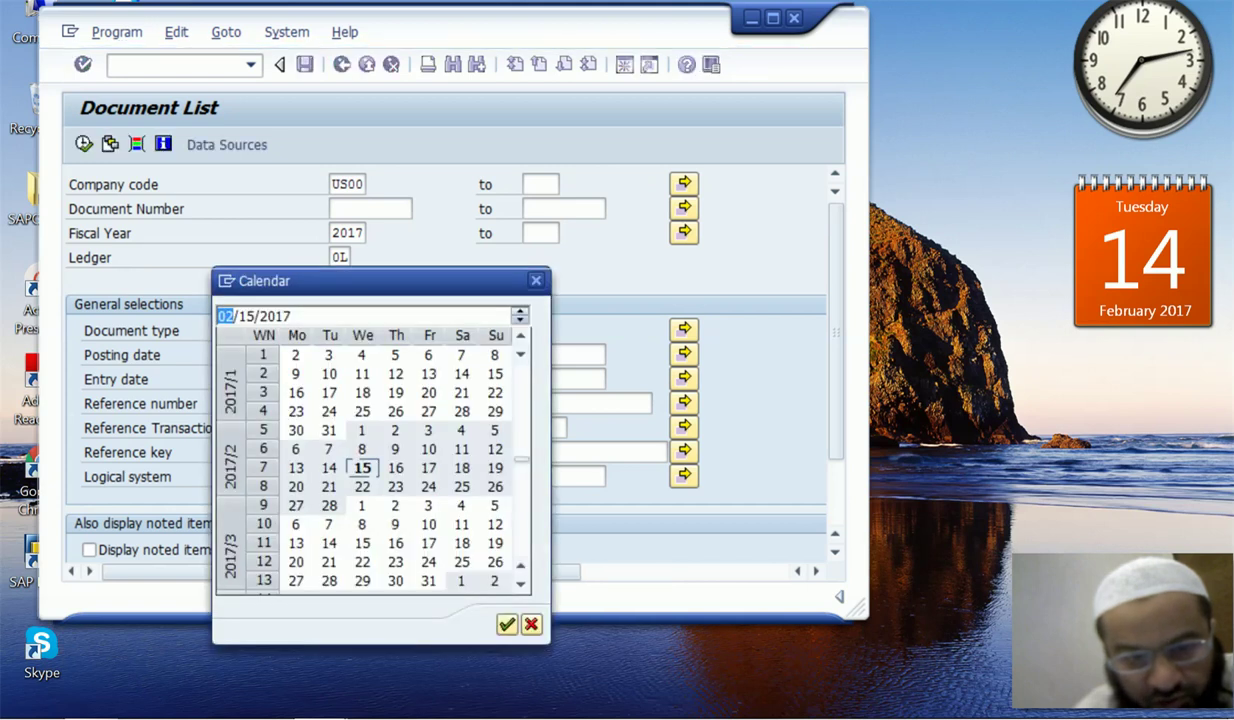
pyautogui.doubleClick(329, 467)
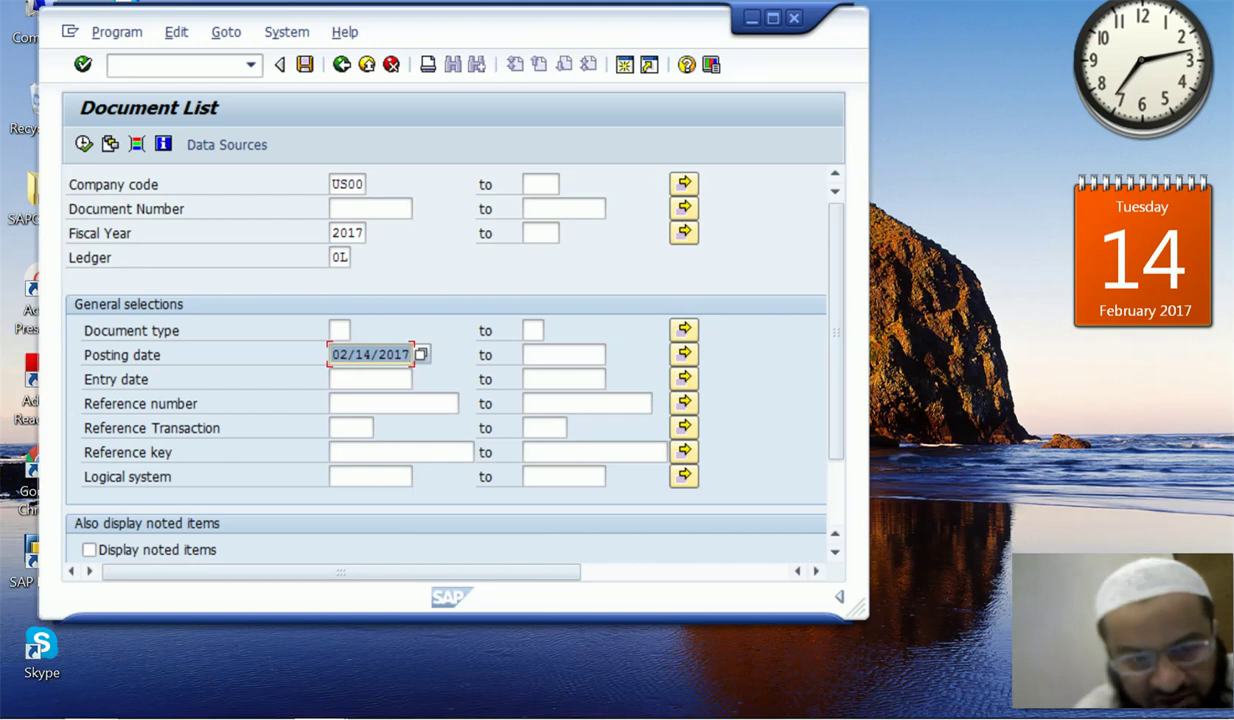
# Review the ledger and posting date selections and execute the document list
pyautogui.doubleClick(340, 258)
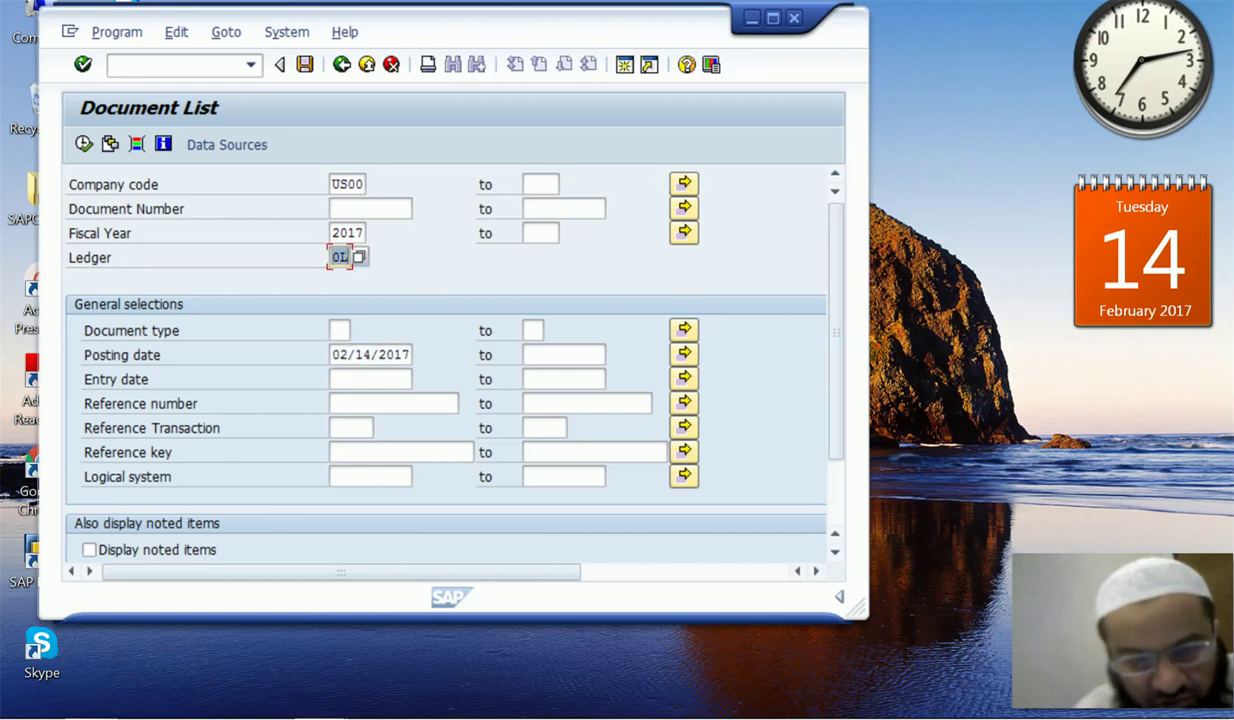
pyautogui.moveTo(332, 355); pyautogui.dragTo(412, 355)
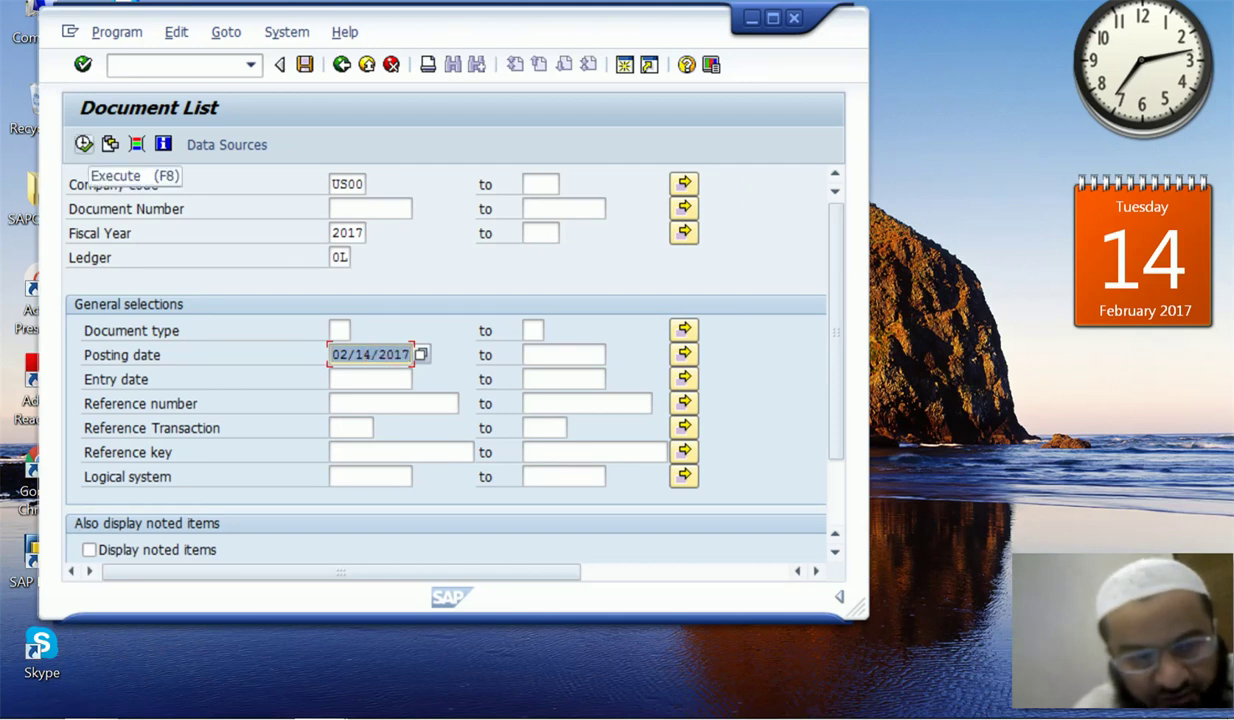
pyautogui.click(83, 143)
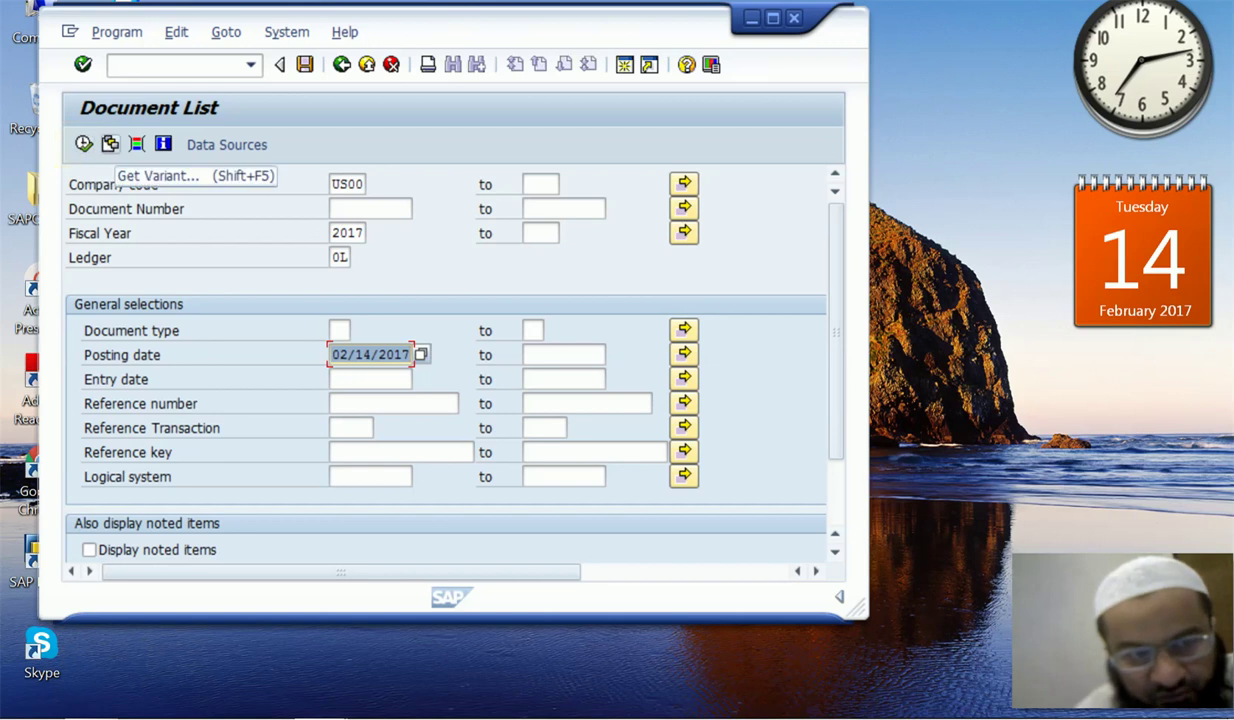
pyautogui.click(84, 143)
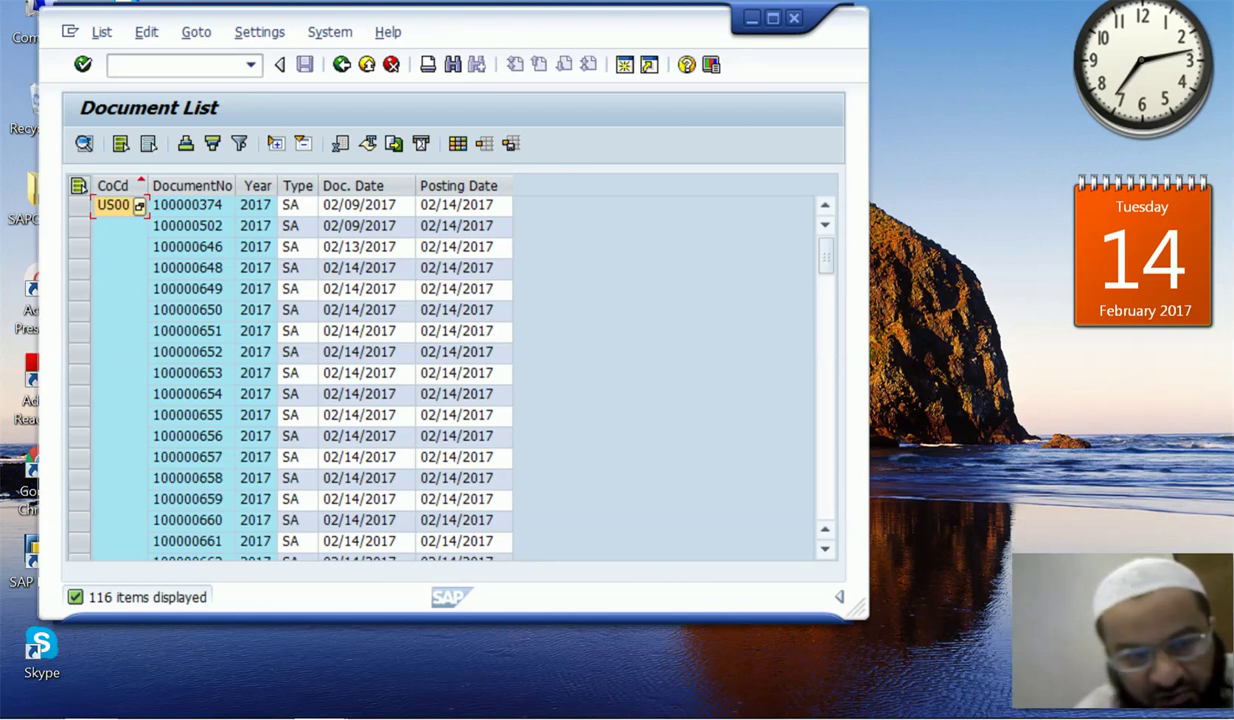
# Open document 100000648 from the list and check in its header who entered it
pyautogui.click(190, 268)
pyautogui.press('F2')
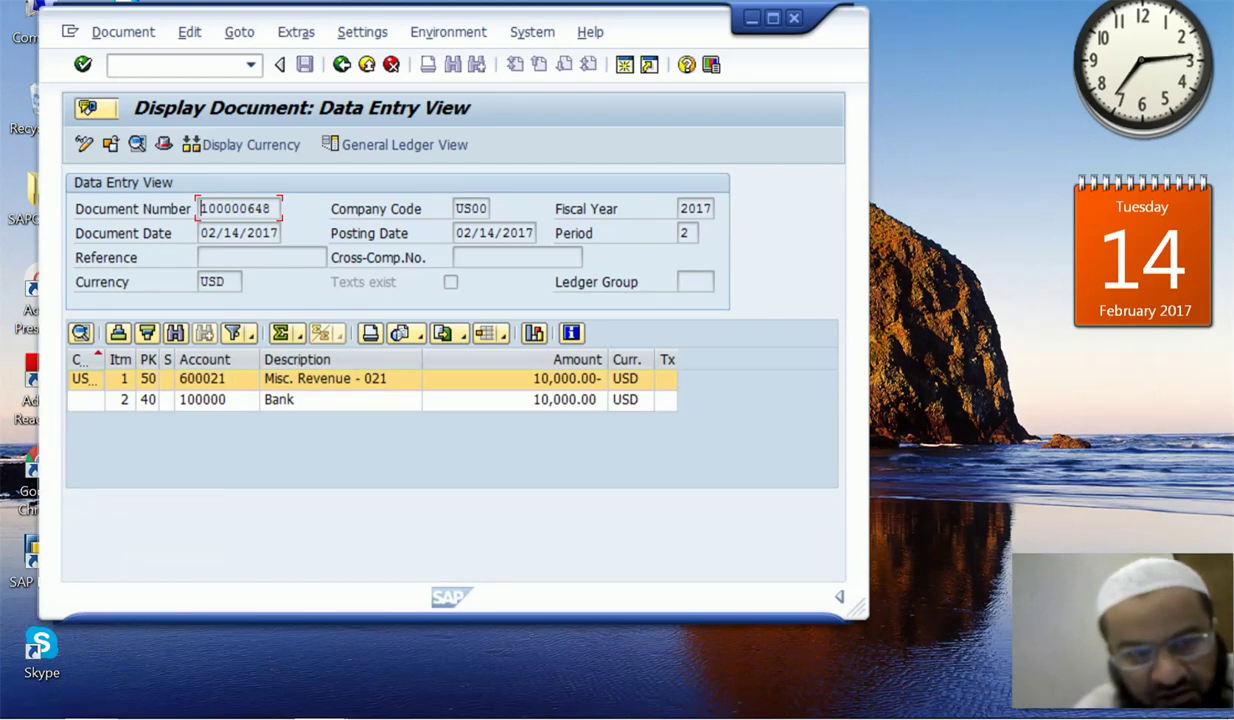
pyautogui.click(164, 144)
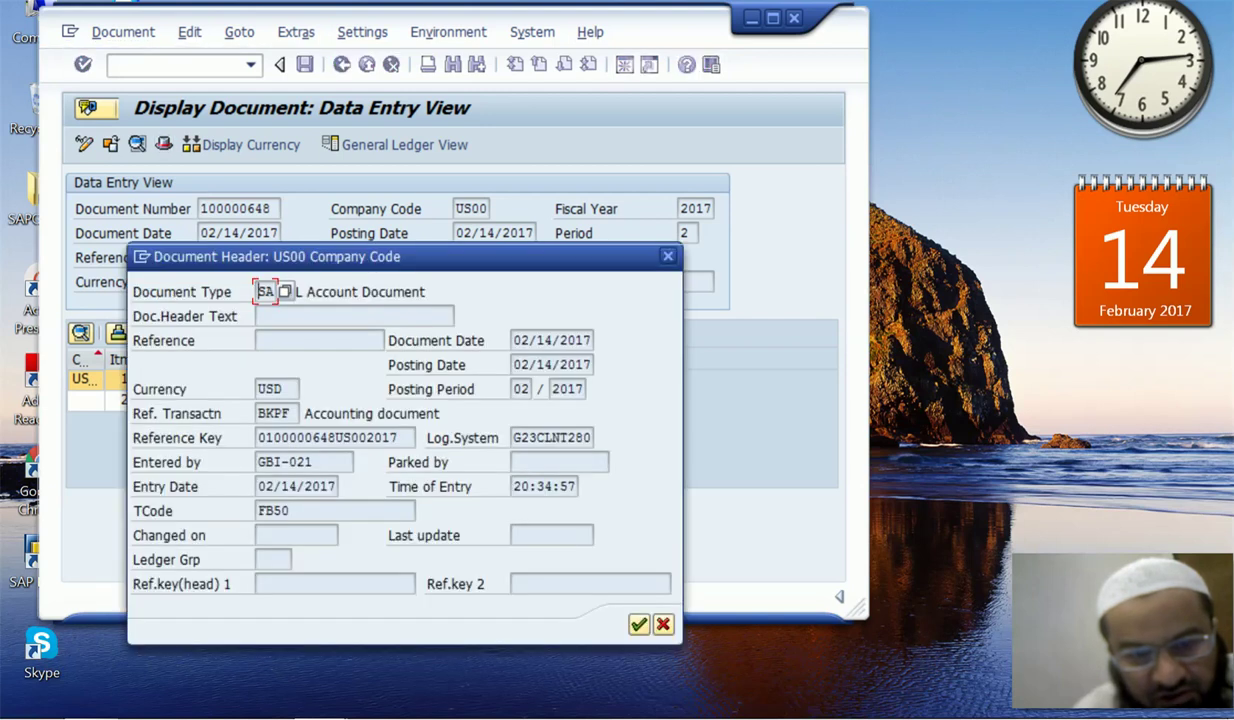
pyautogui.click(314, 462)
pyautogui.moveTo(314, 462); pyautogui.dragTo(256, 462)
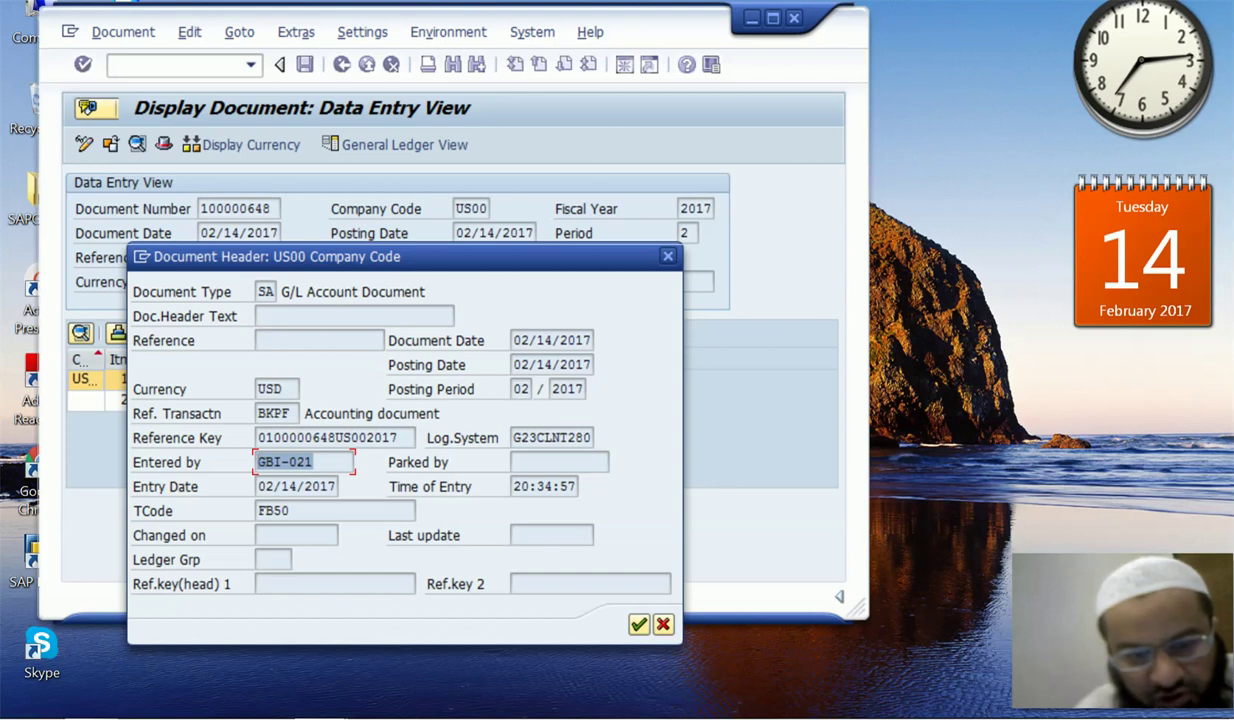
# Check the transaction code in the header of document 100000648 and return to the document list selection criteria
pyautogui.moveTo(290, 511); pyautogui.dragTo(260, 511)
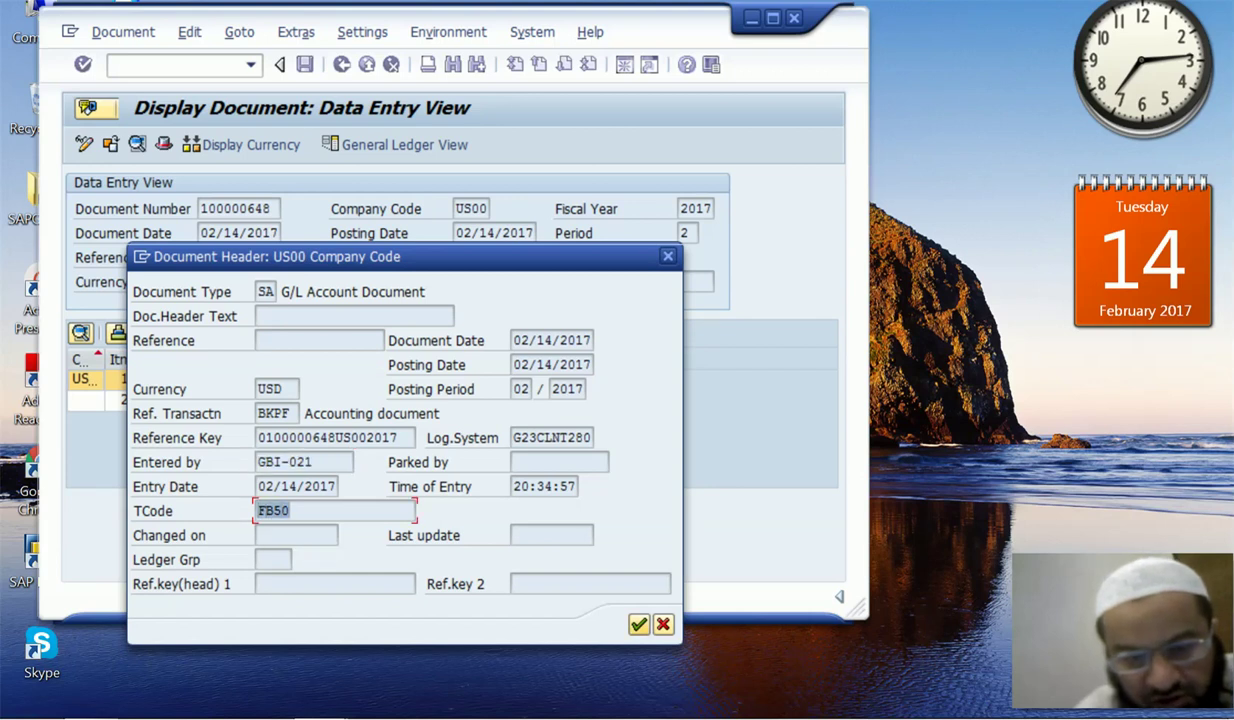
pyautogui.press('Return')
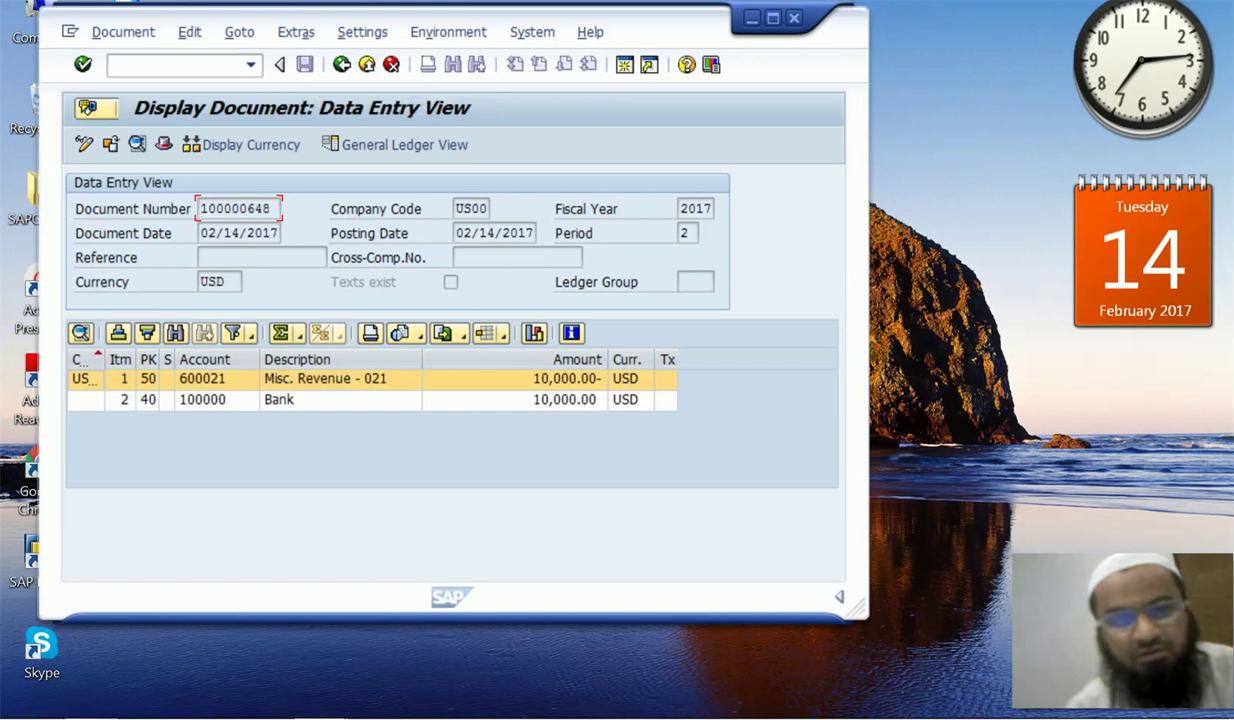
pyautogui.click(341, 64)
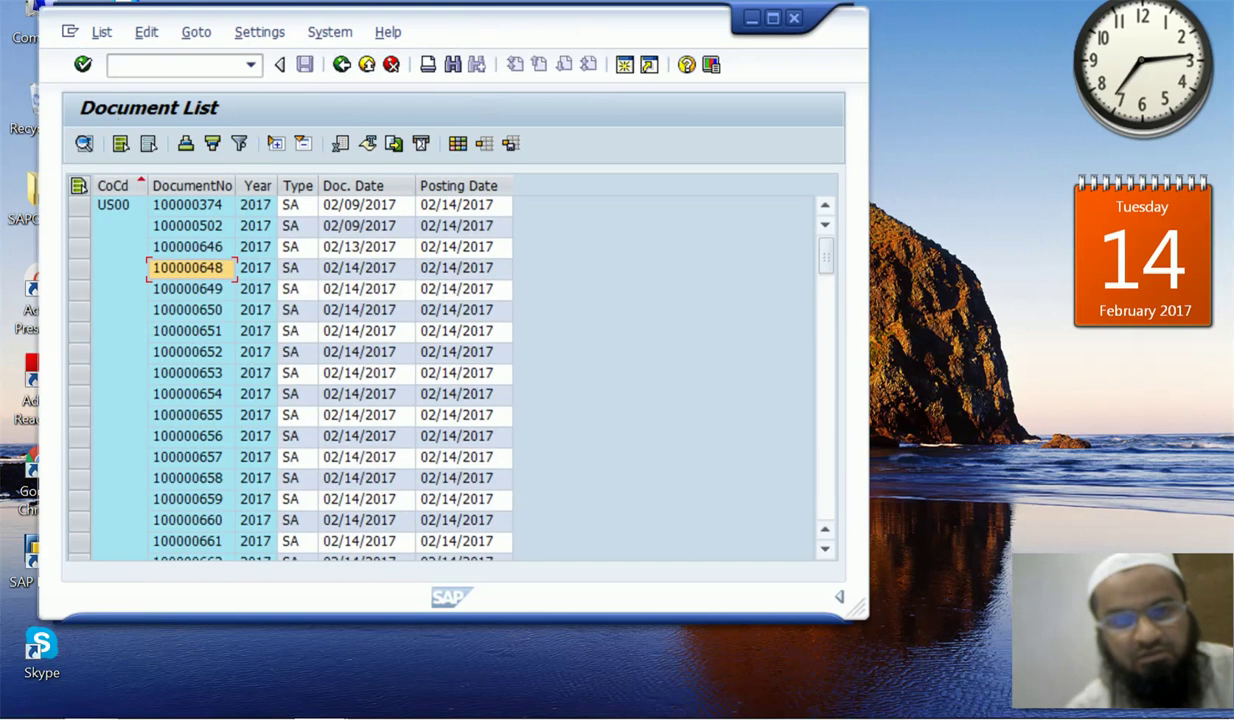
pyautogui.click(341, 64)
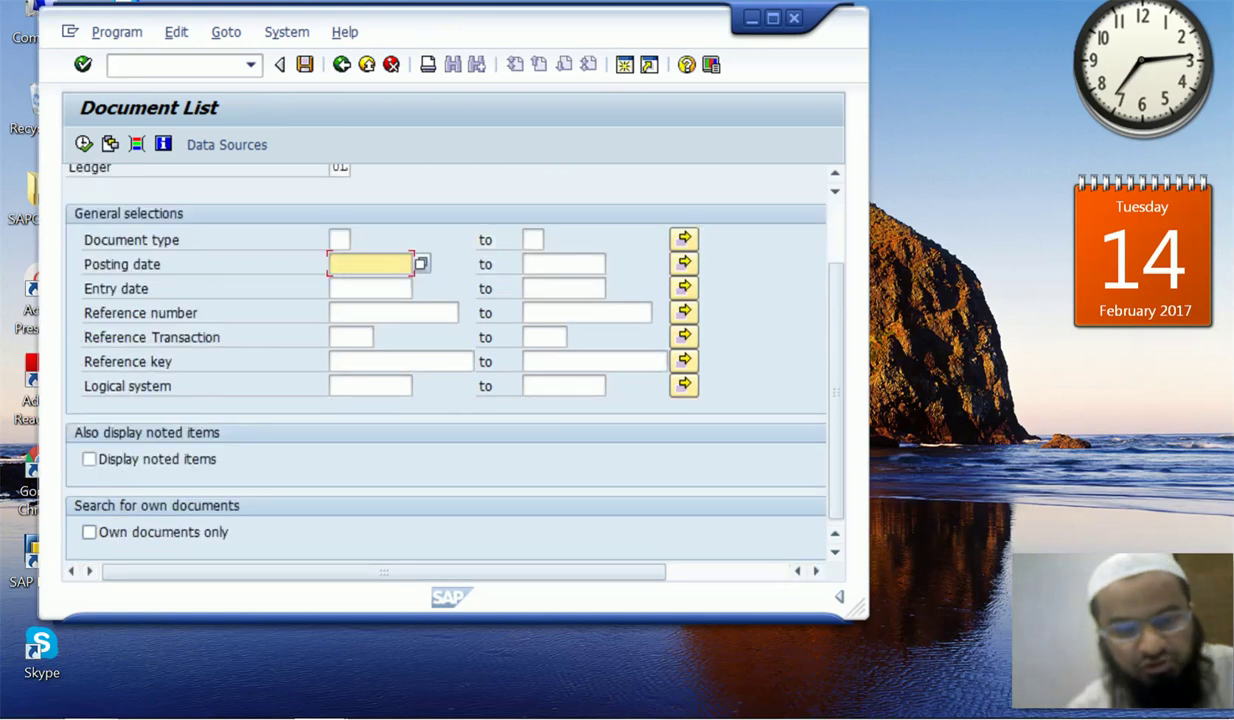
# Restrict the document list to own documents only, with no posting date, and execute it
pyautogui.click(89, 532)
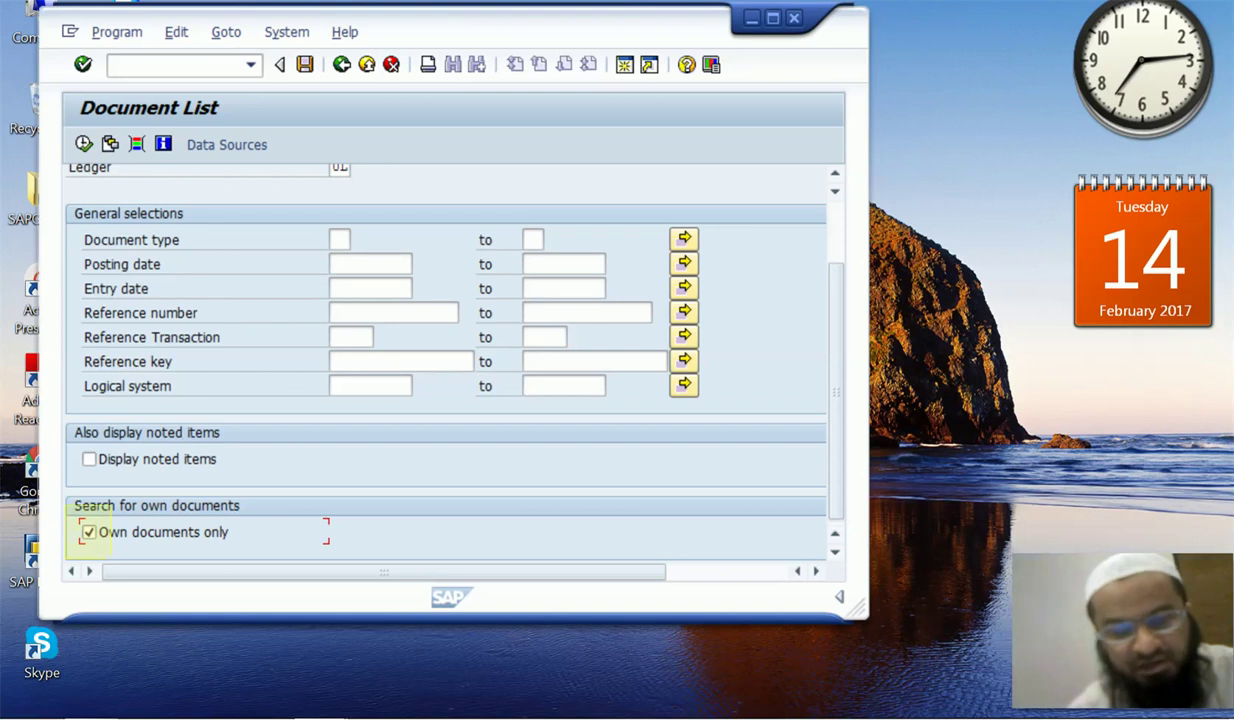
pyautogui.click(370, 264)
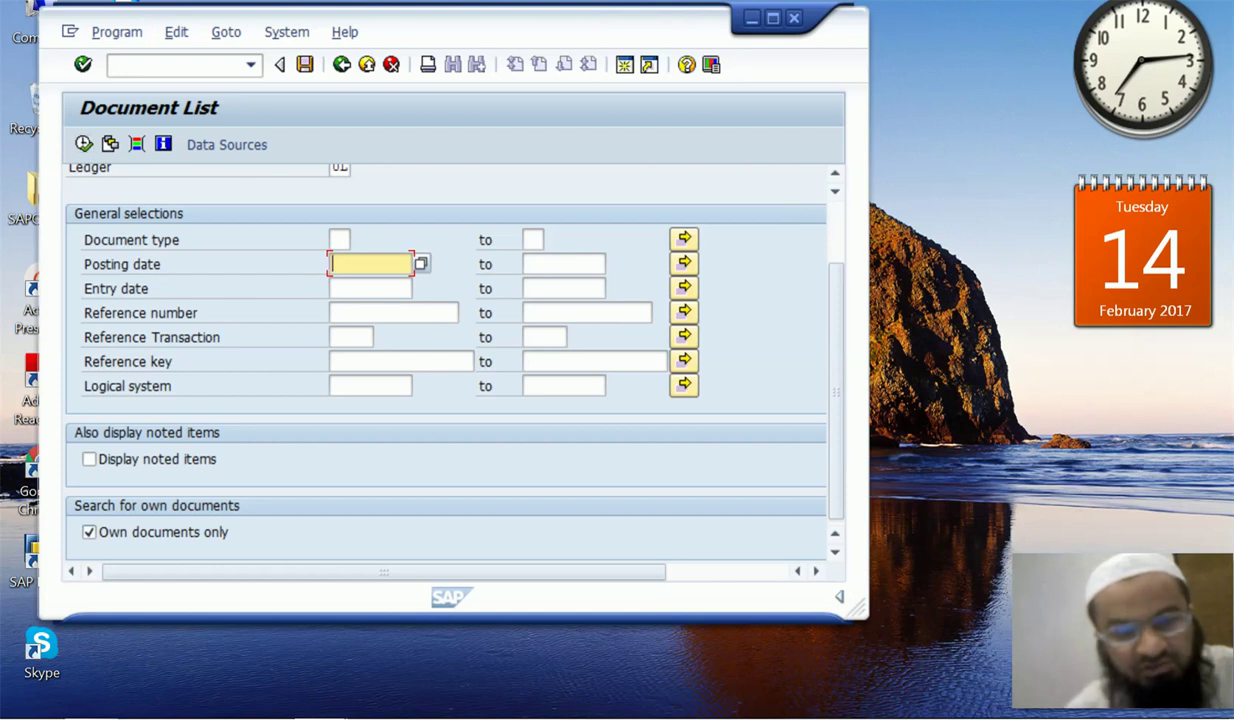
pyautogui.click(83, 144)
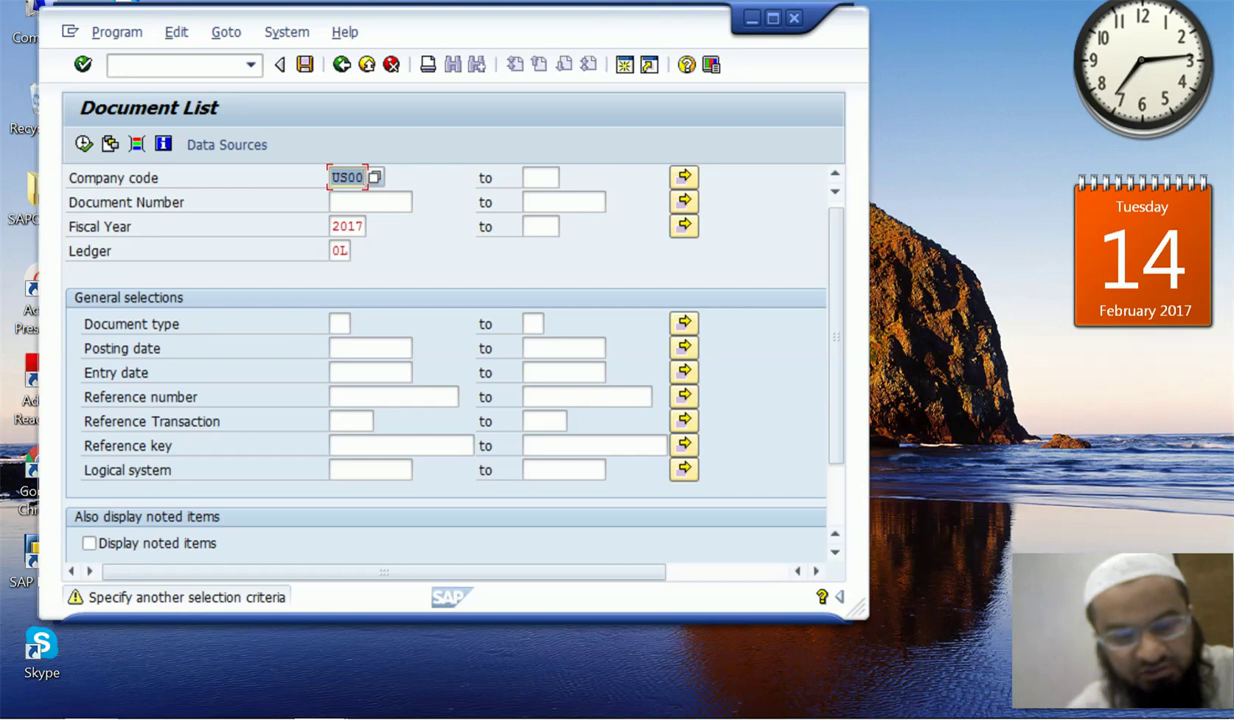
pyautogui.press('Return')
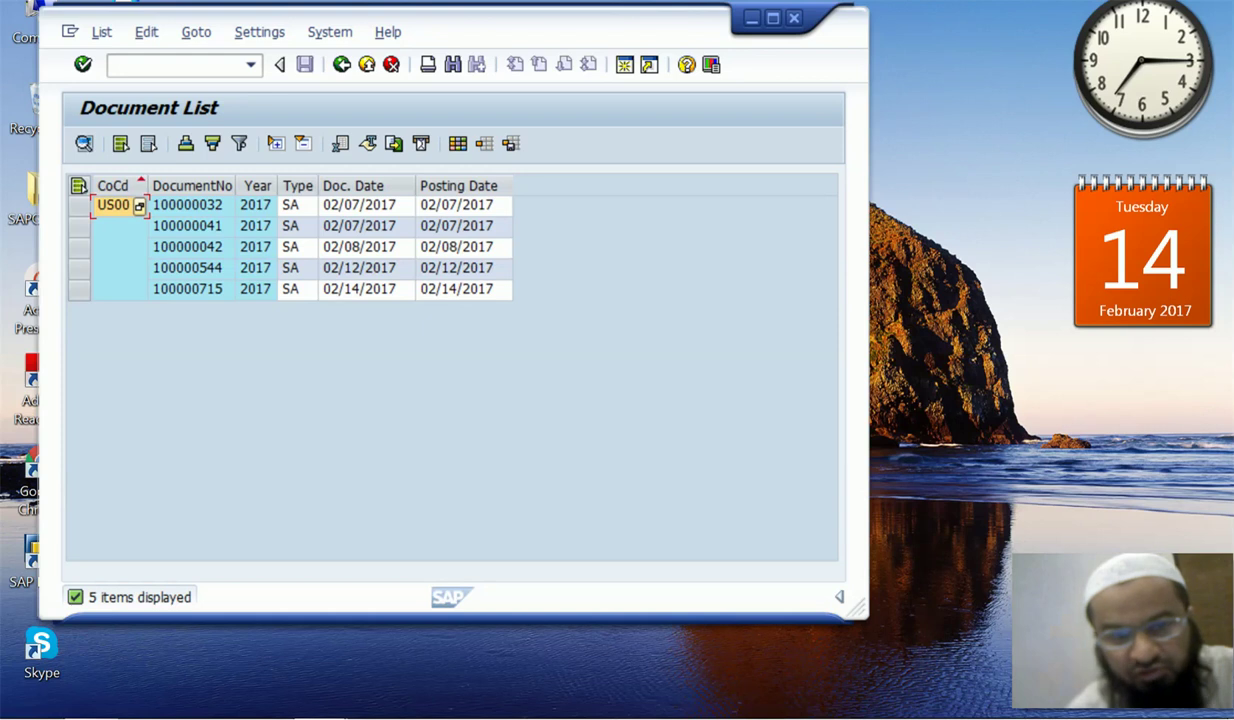
# Check in the header of document 100000041 who entered it and return to the document list
pyautogui.click(188, 227)
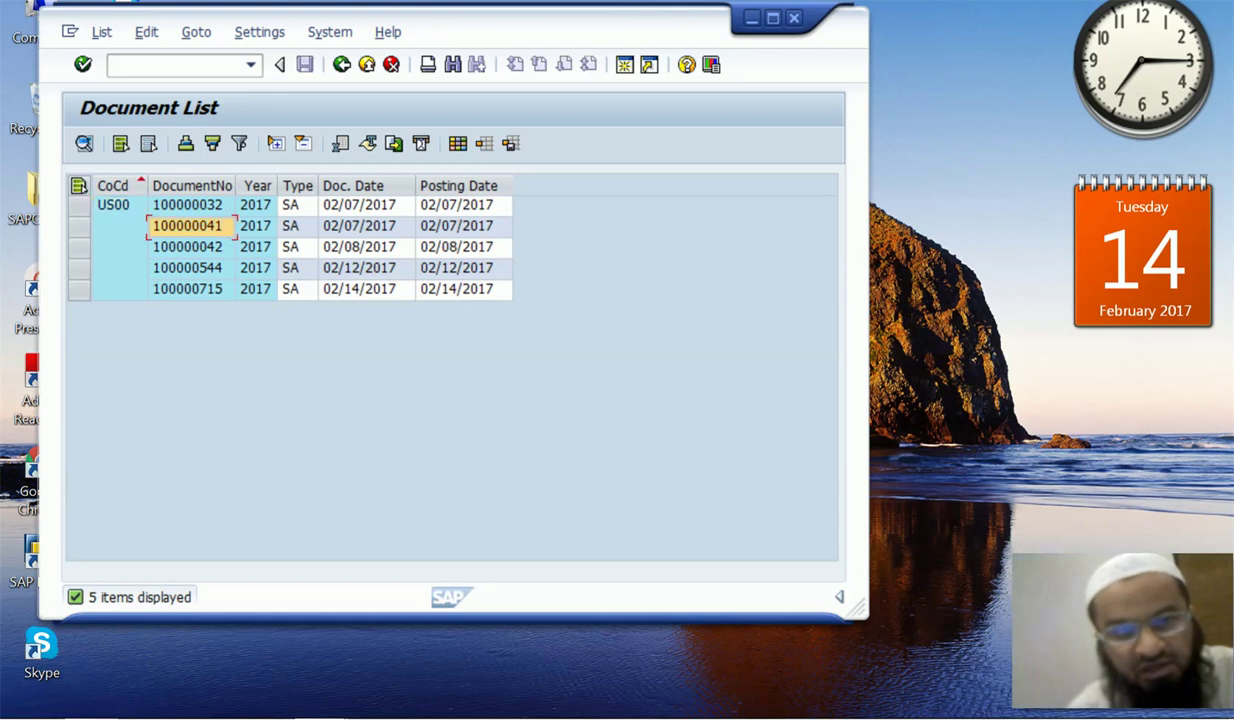
pyautogui.doubleClick(188, 227)
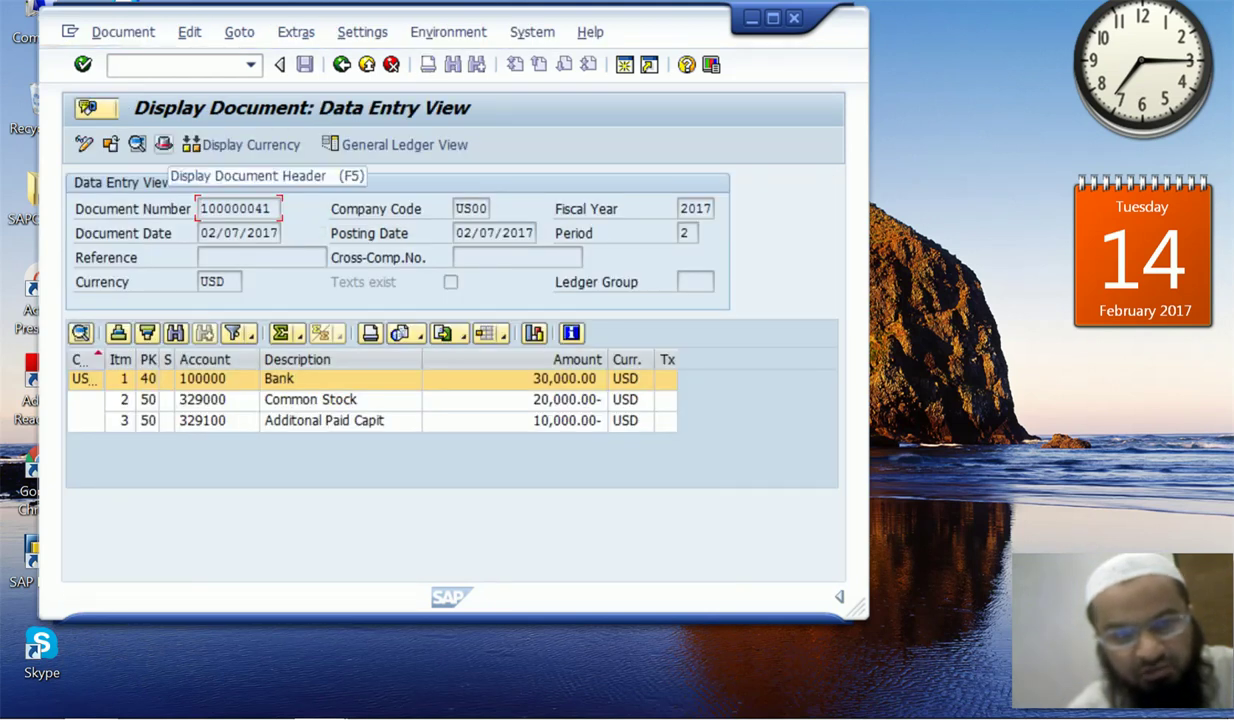
pyautogui.click(164, 145)
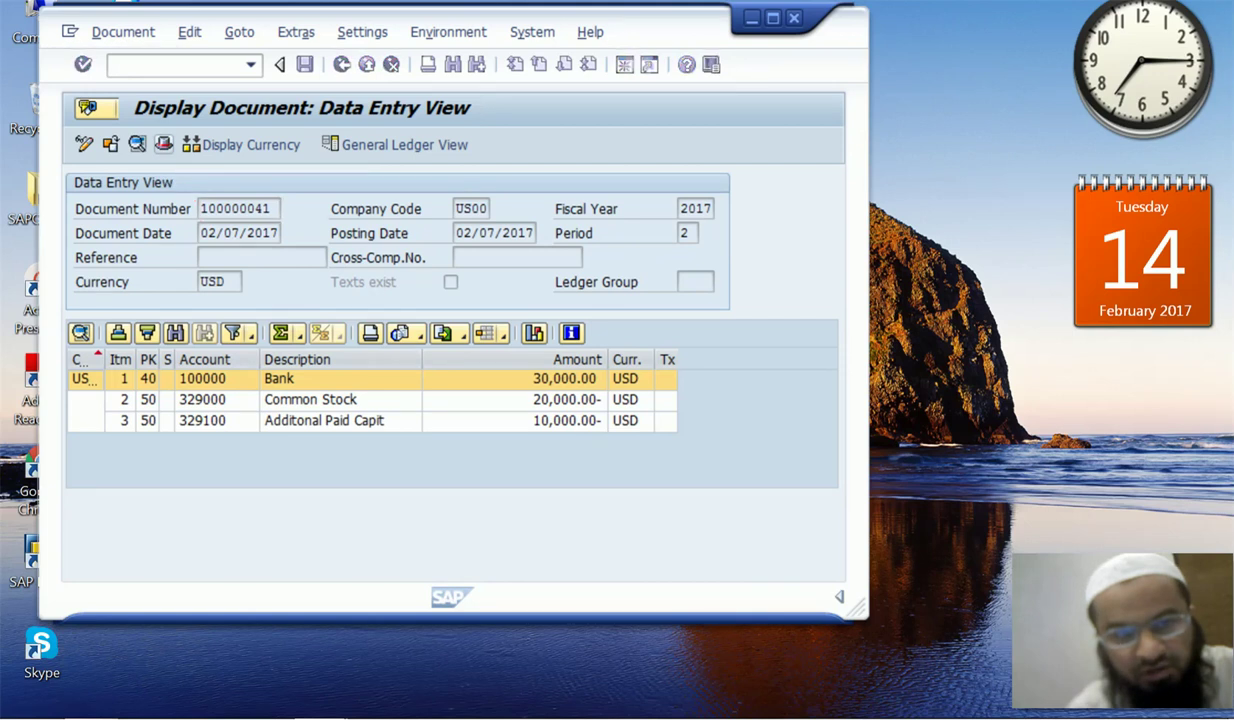
pyautogui.doubleClick(286, 462)
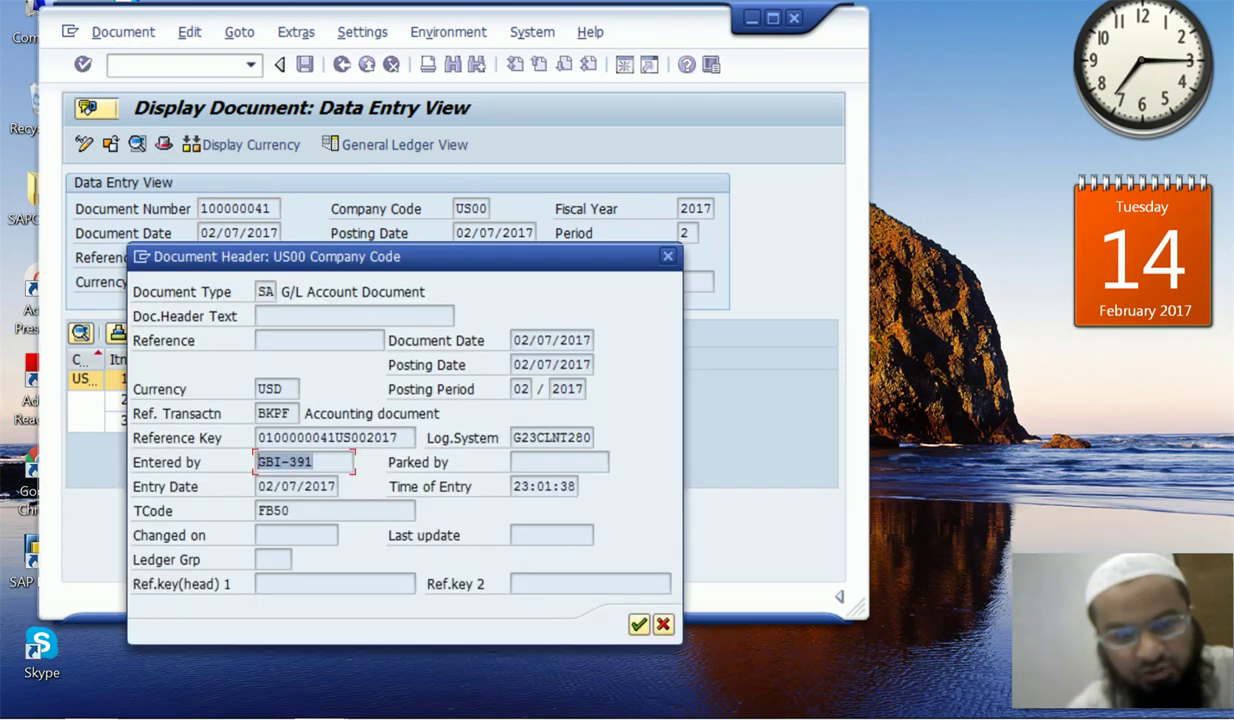
pyautogui.click(639, 624)
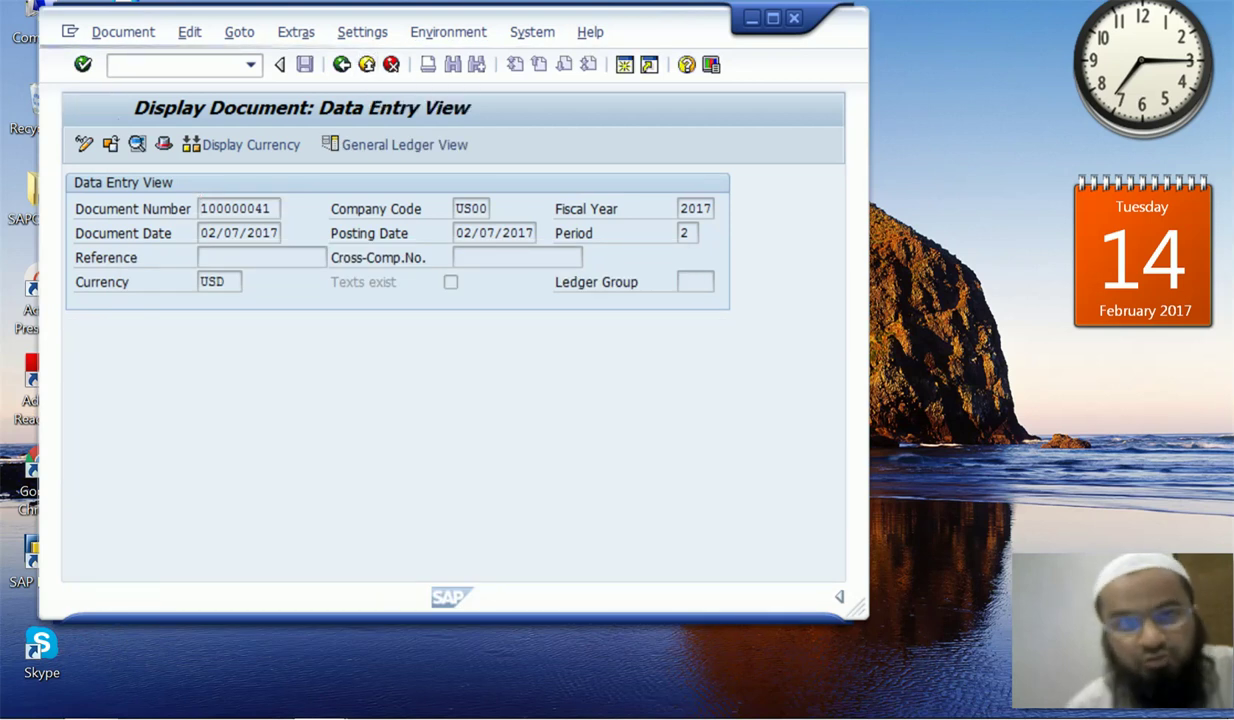
pyautogui.click(342, 65)
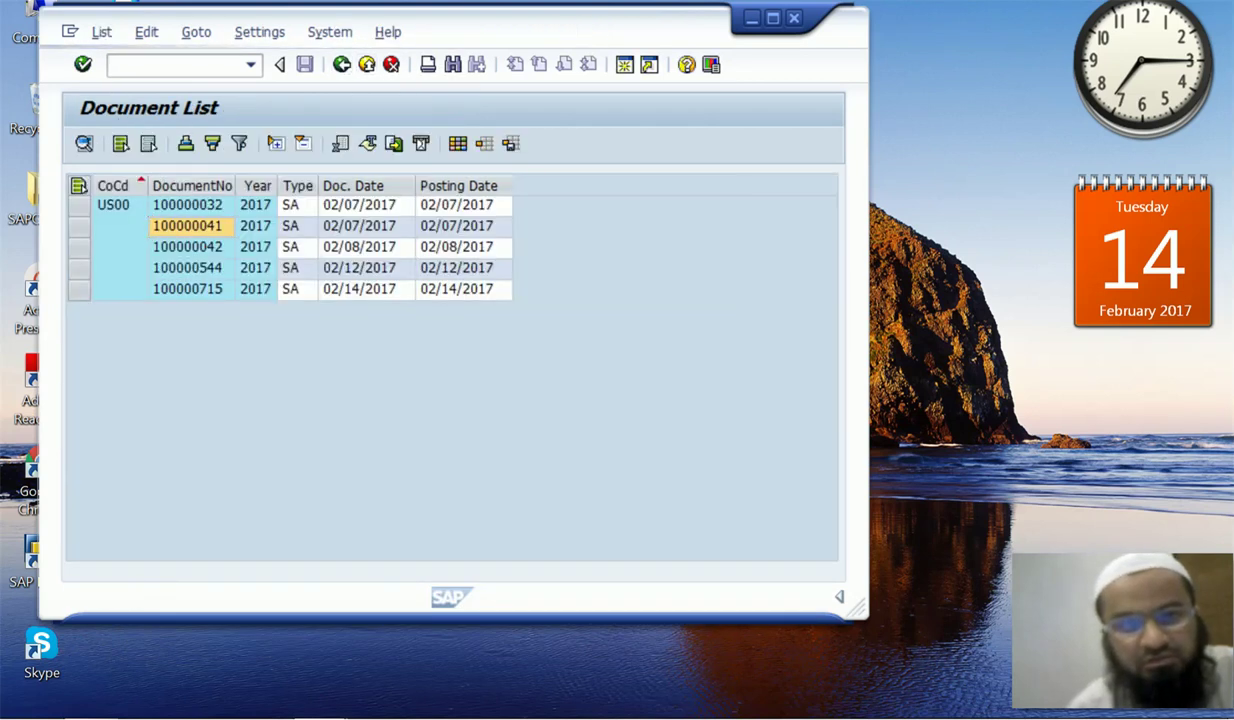
# Clear the own documents only restriction in the selection criteria and display the dynamic selections
pyautogui.press('F3')
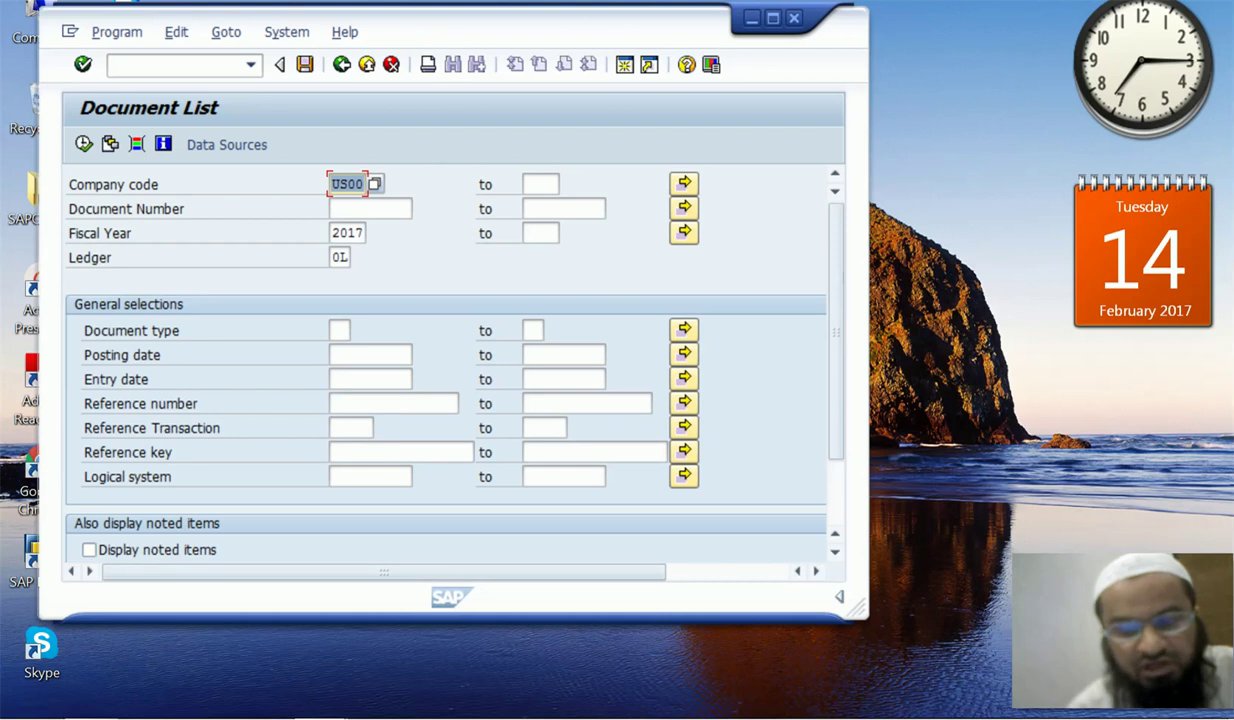
pyautogui.scroll(-2, 445, 350)
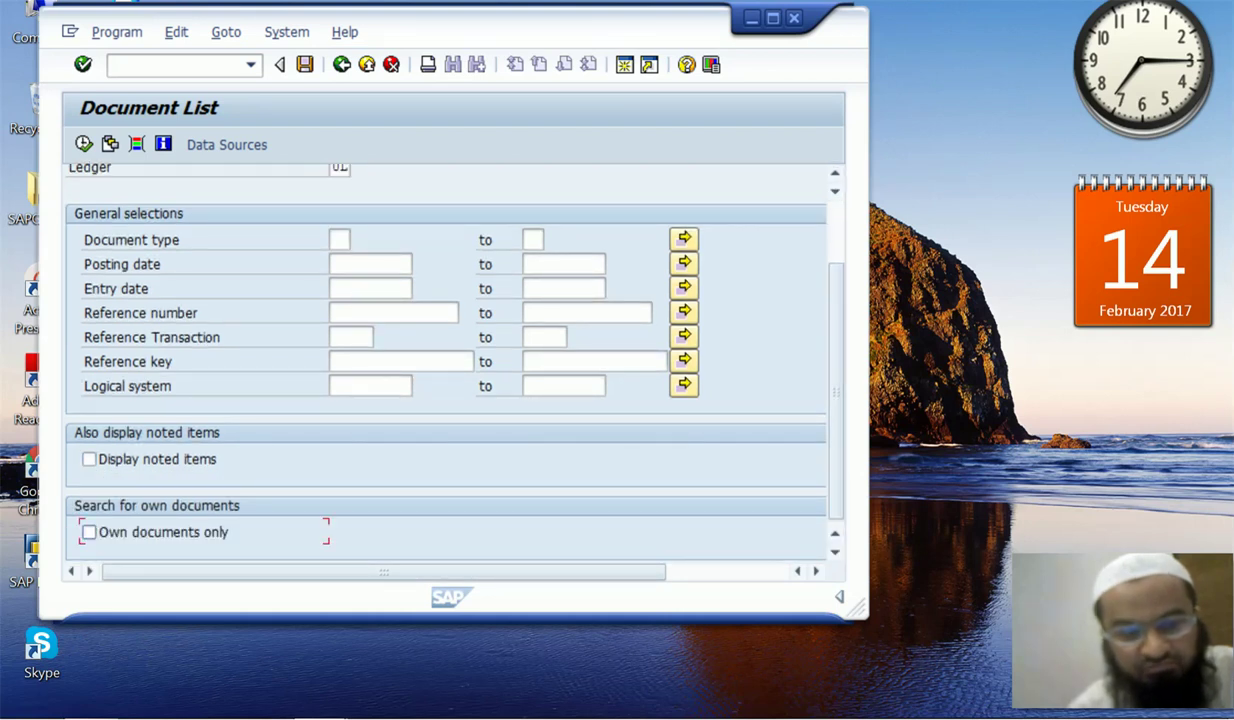
pyautogui.scroll(2, 325, 524)
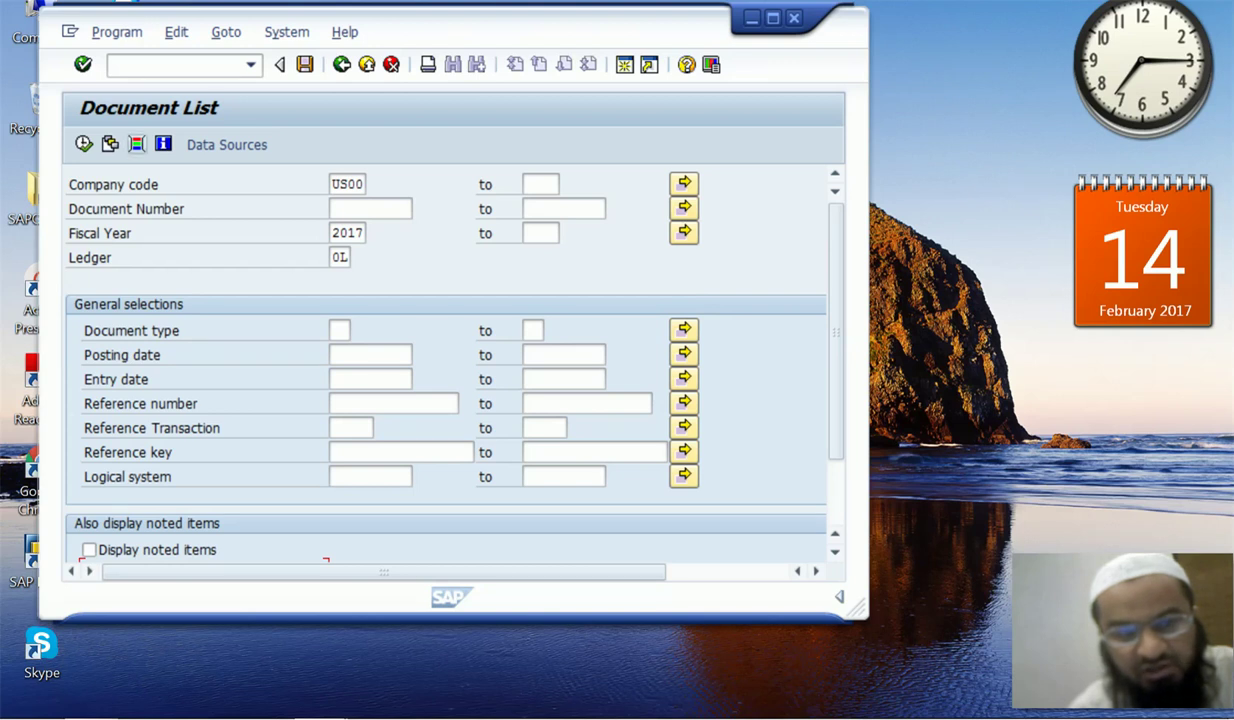
pyautogui.click(137, 144)
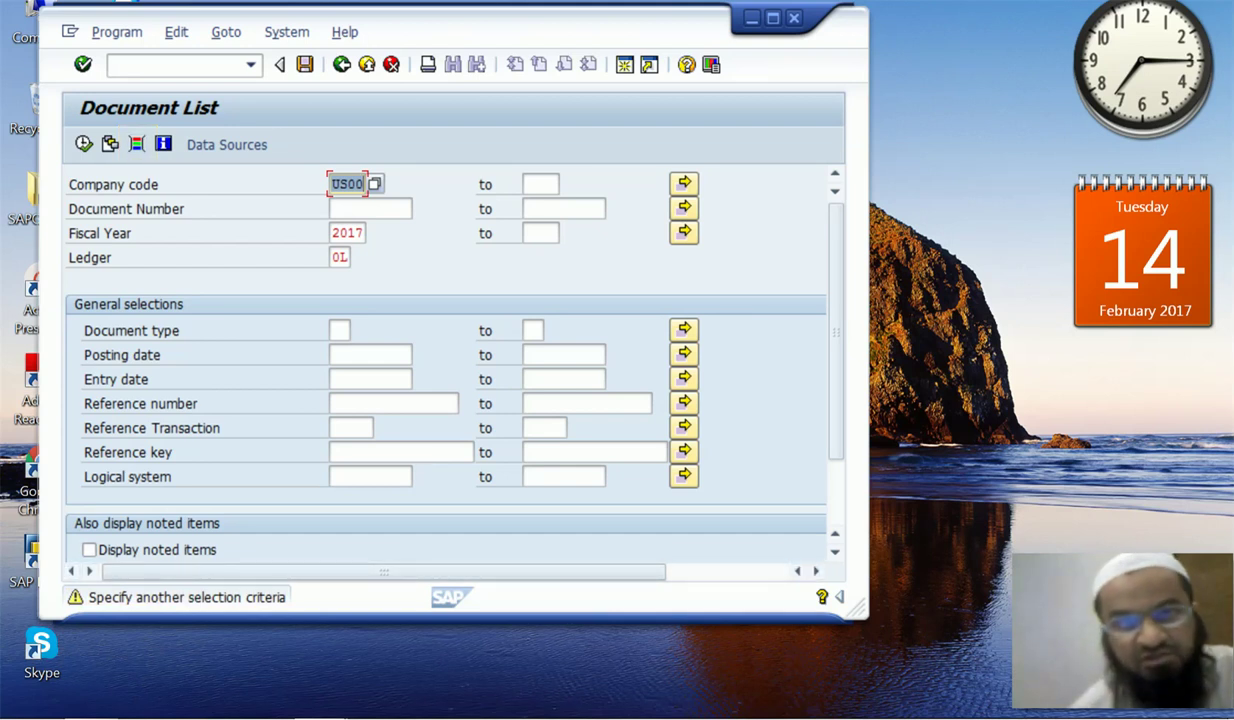
pyautogui.hotkey('shift', 'F4')
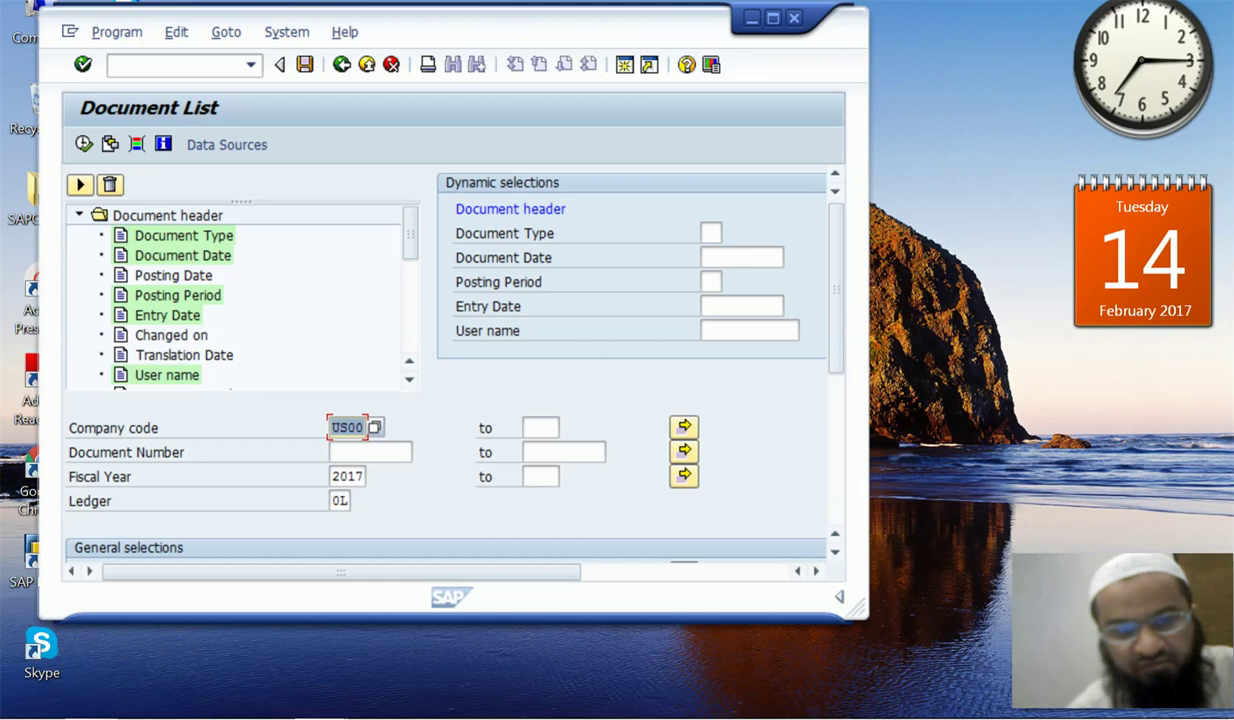
# Filter the document list by user name gbi-061 in the dynamic selections and execute it
pyautogui.click(712, 331)
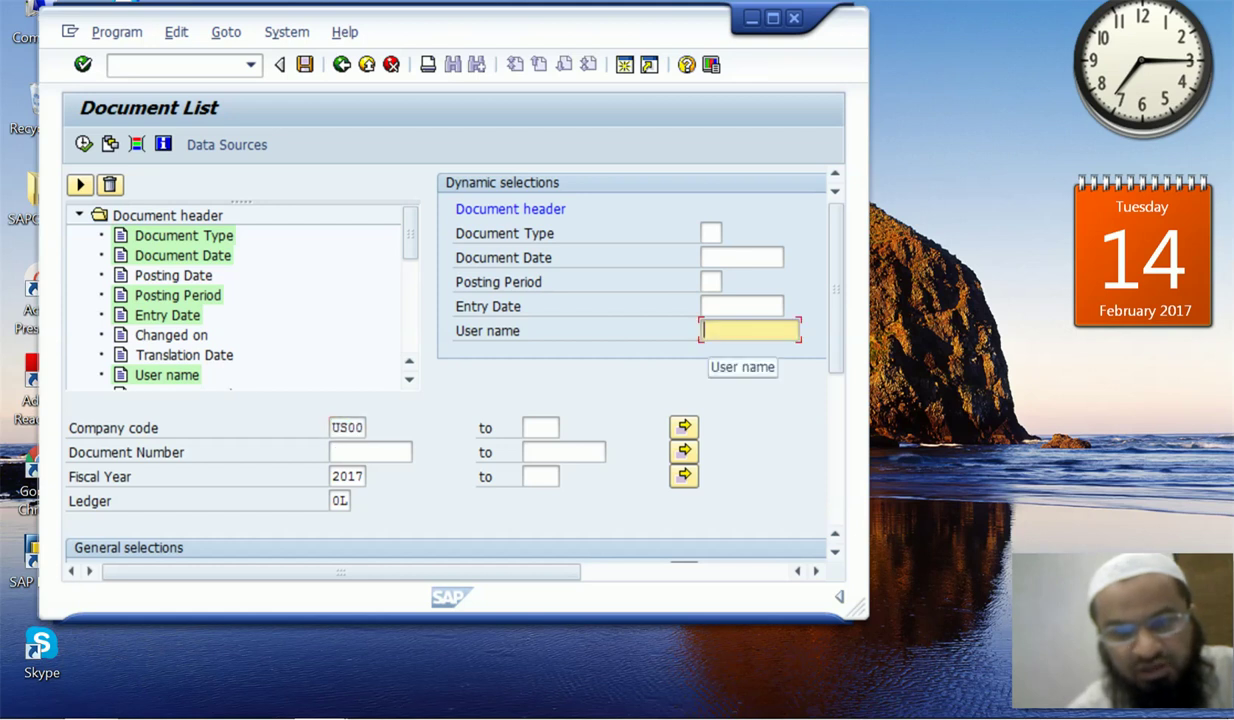
pyautogui.write('gb')
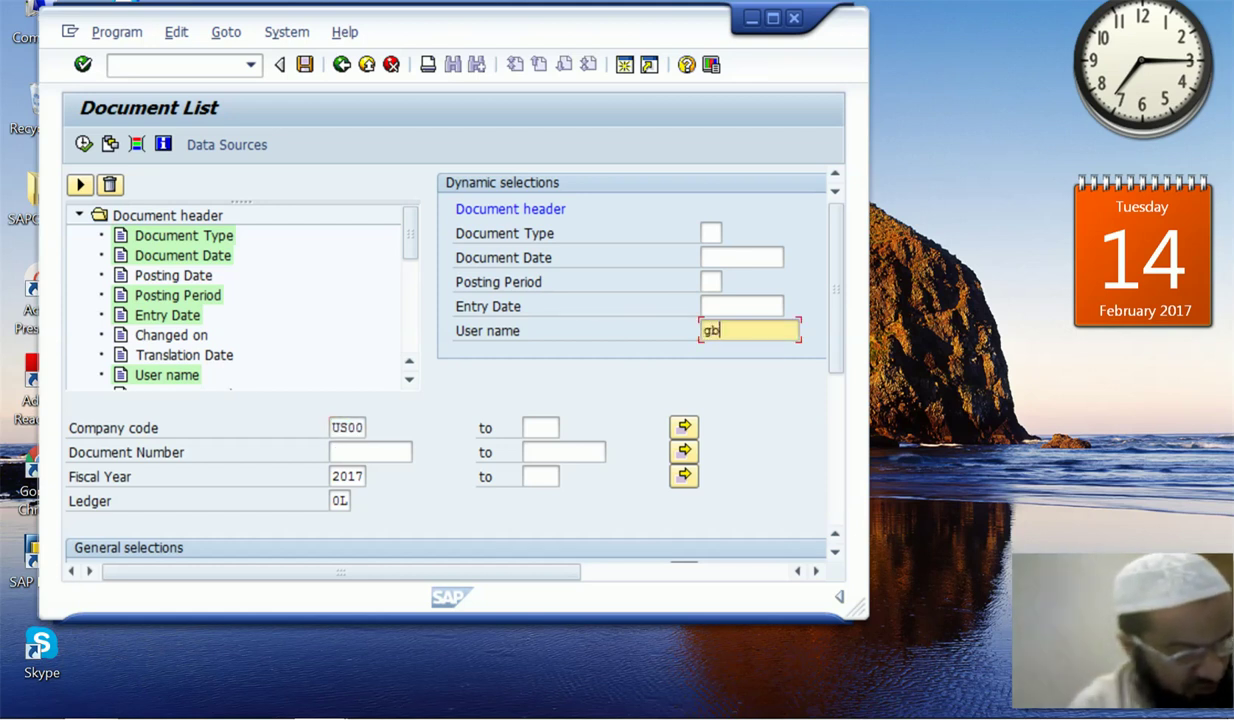
pyautogui.write('i-061')
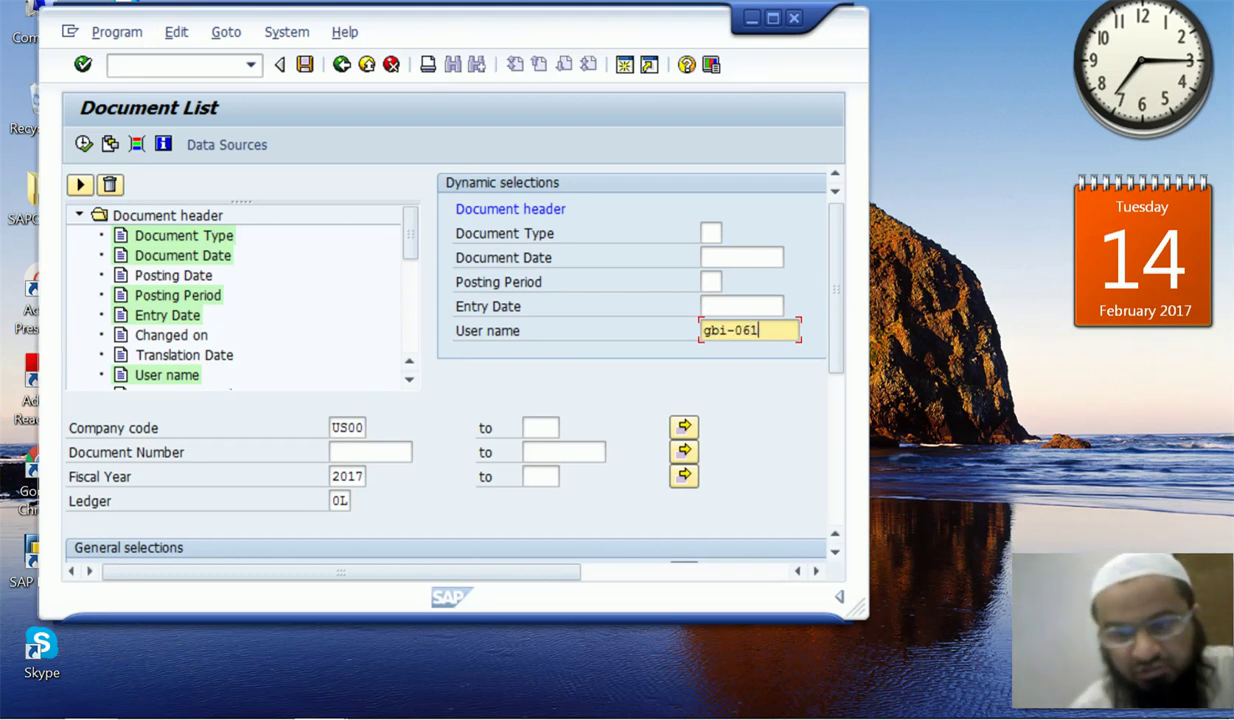
pyautogui.scroll(-5, 450, 360)
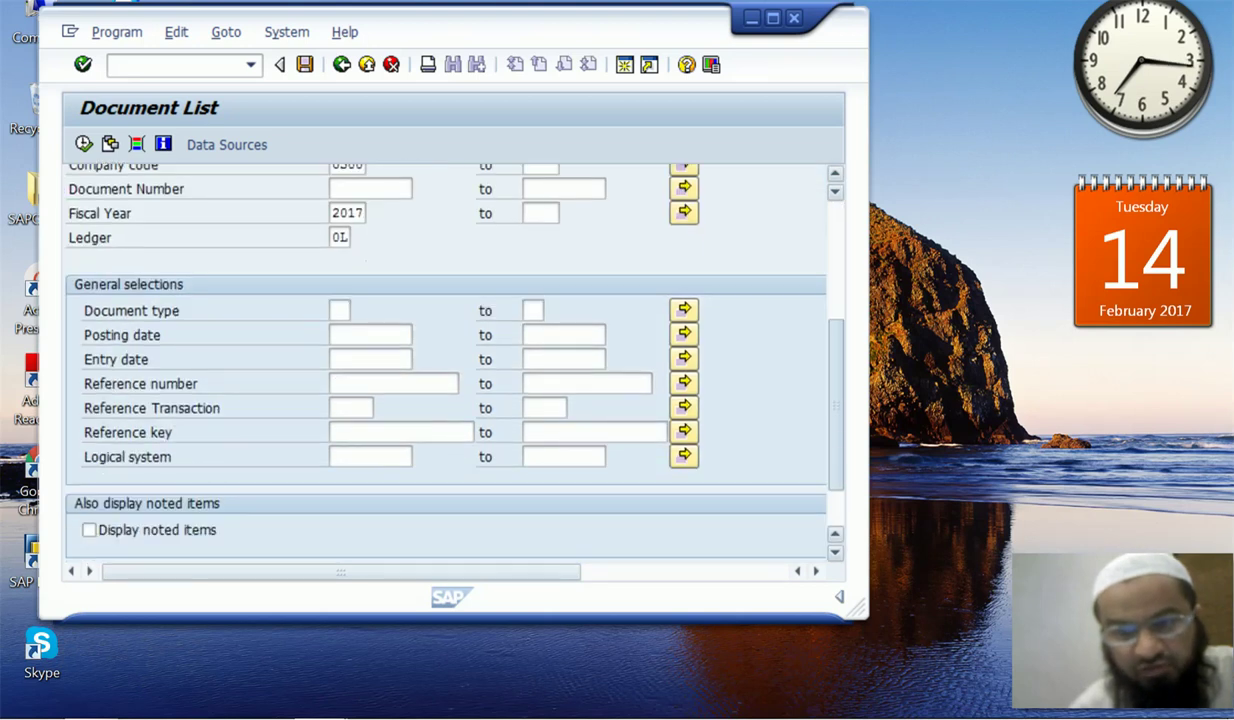
pyautogui.click(83, 143)
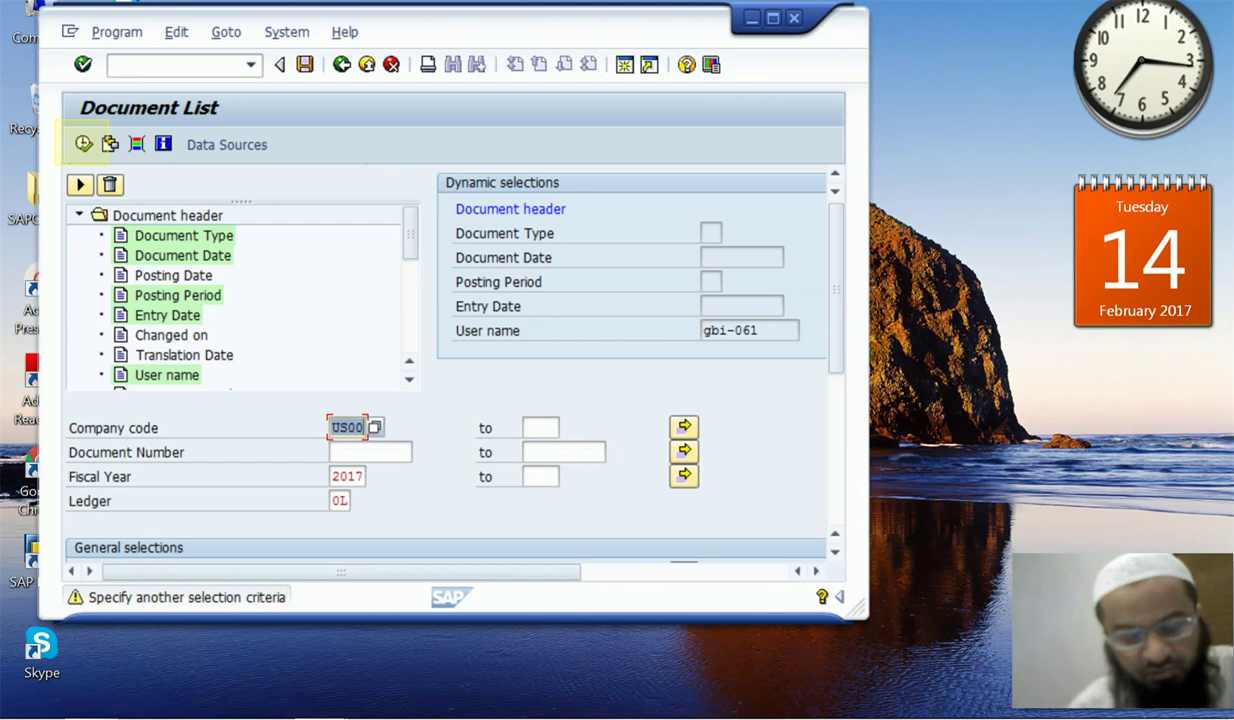
pyautogui.click(83, 143)
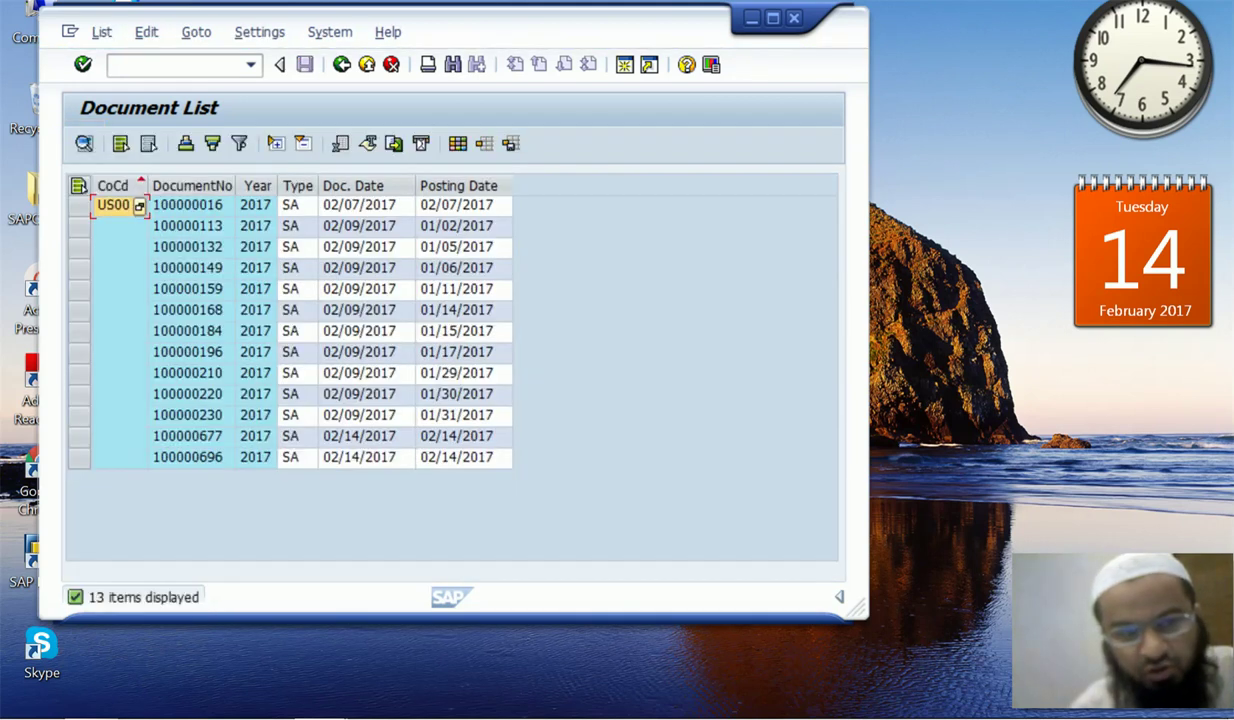
# View document 100000168 from the document list and return to the selection criteria
pyautogui.click(190, 310)
pyautogui.doubleClick(190, 310)
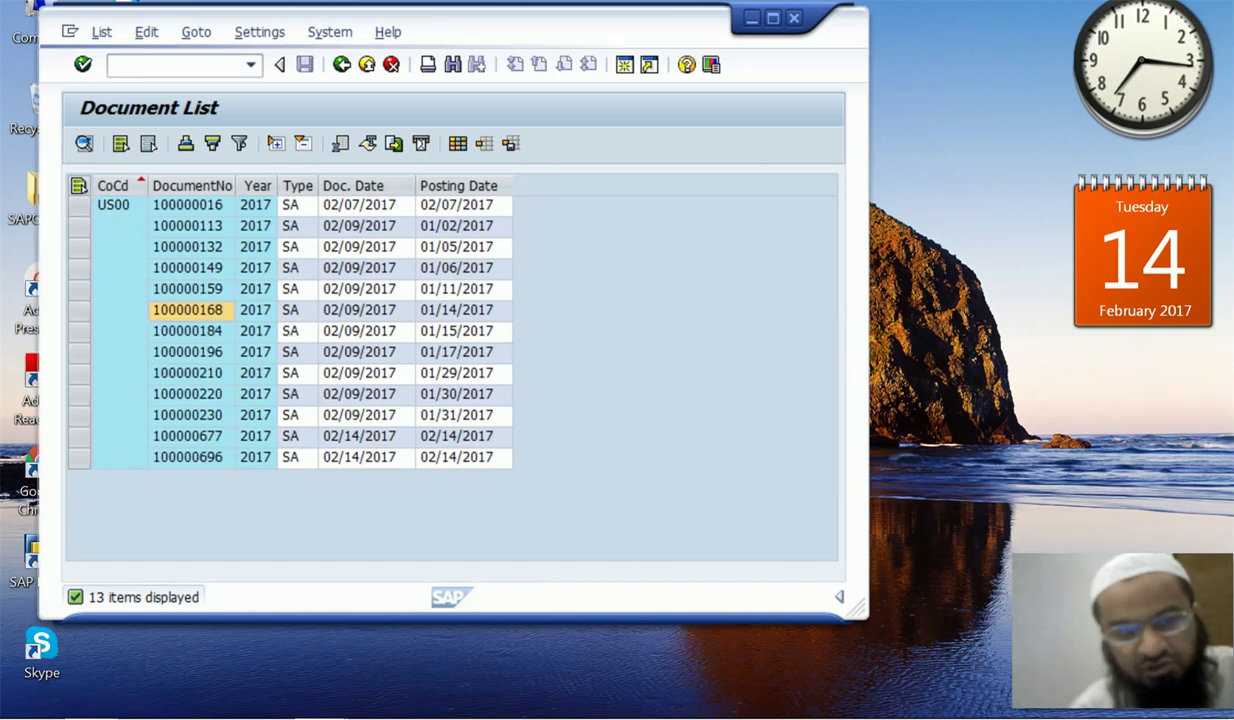
pyautogui.click(342, 65)
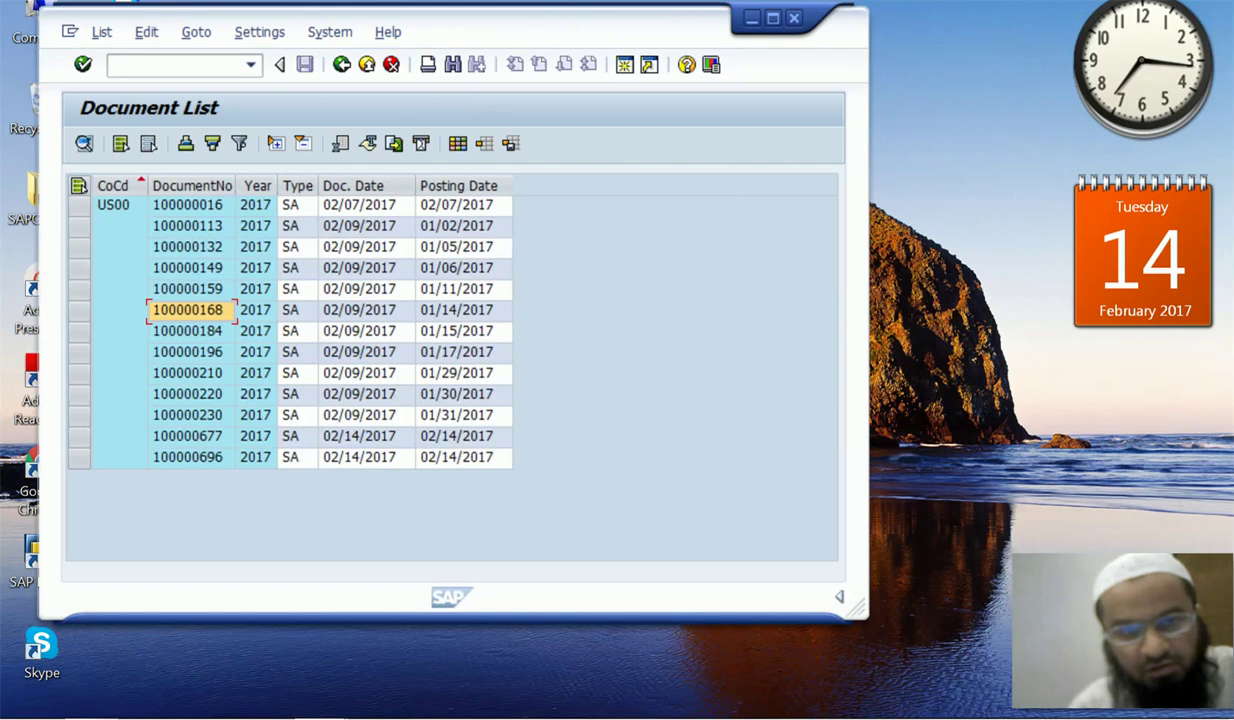
pyautogui.click(342, 64)
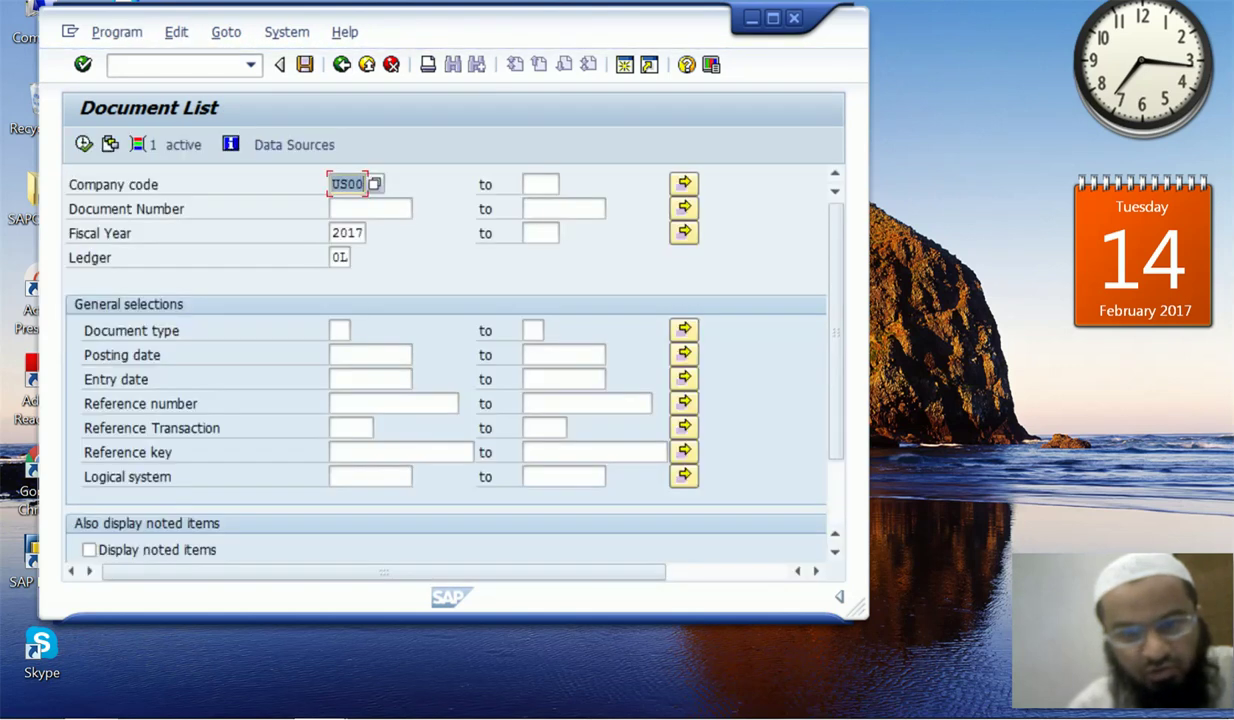
# Filter the document list by the user name range gbi-061 to gbi-070 in the dynamic selections and execute it
pyautogui.click(178, 146)
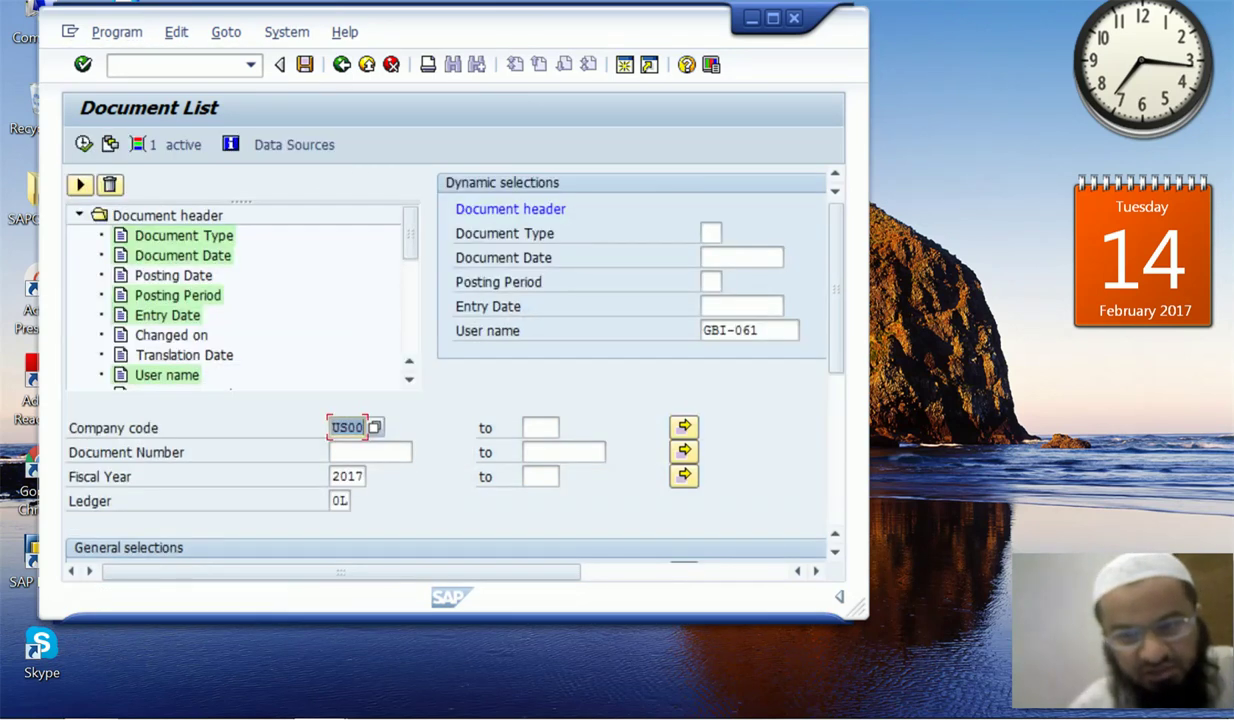
pyautogui.click(764, 331)
pyautogui.moveTo(341, 572); pyautogui.dragTo(484, 572)
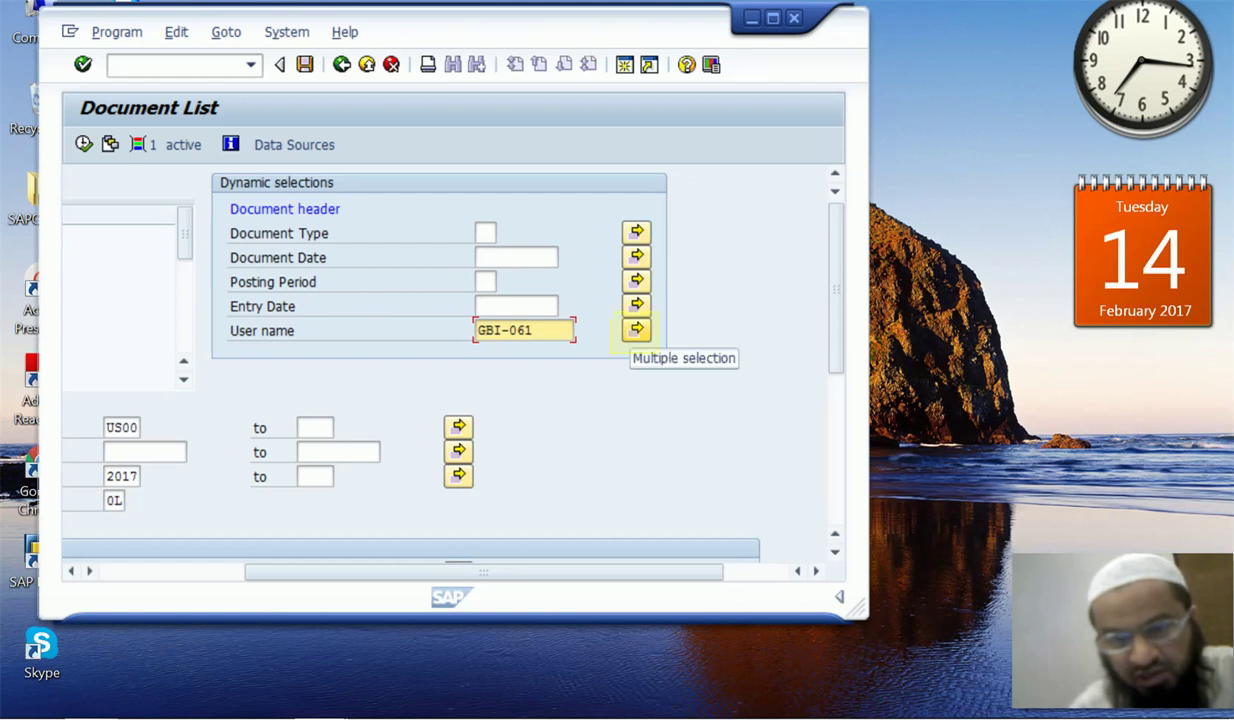
pyautogui.click(636, 330)
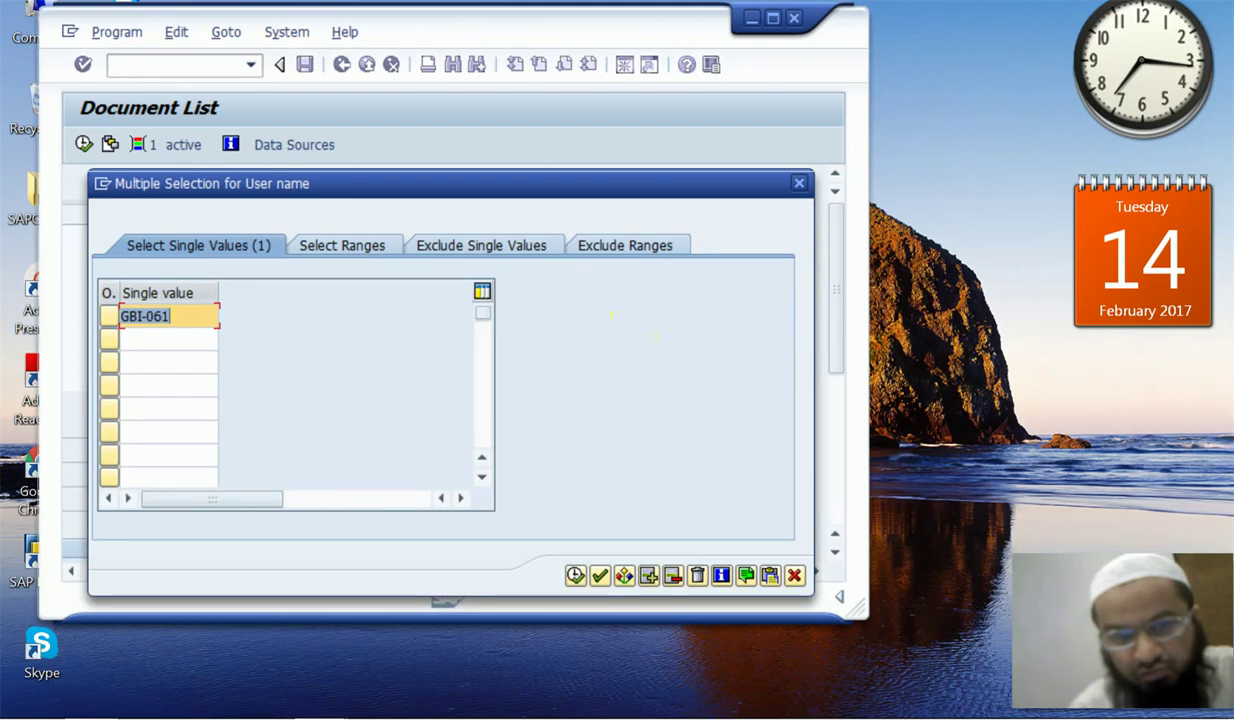
pyautogui.click(171, 316)
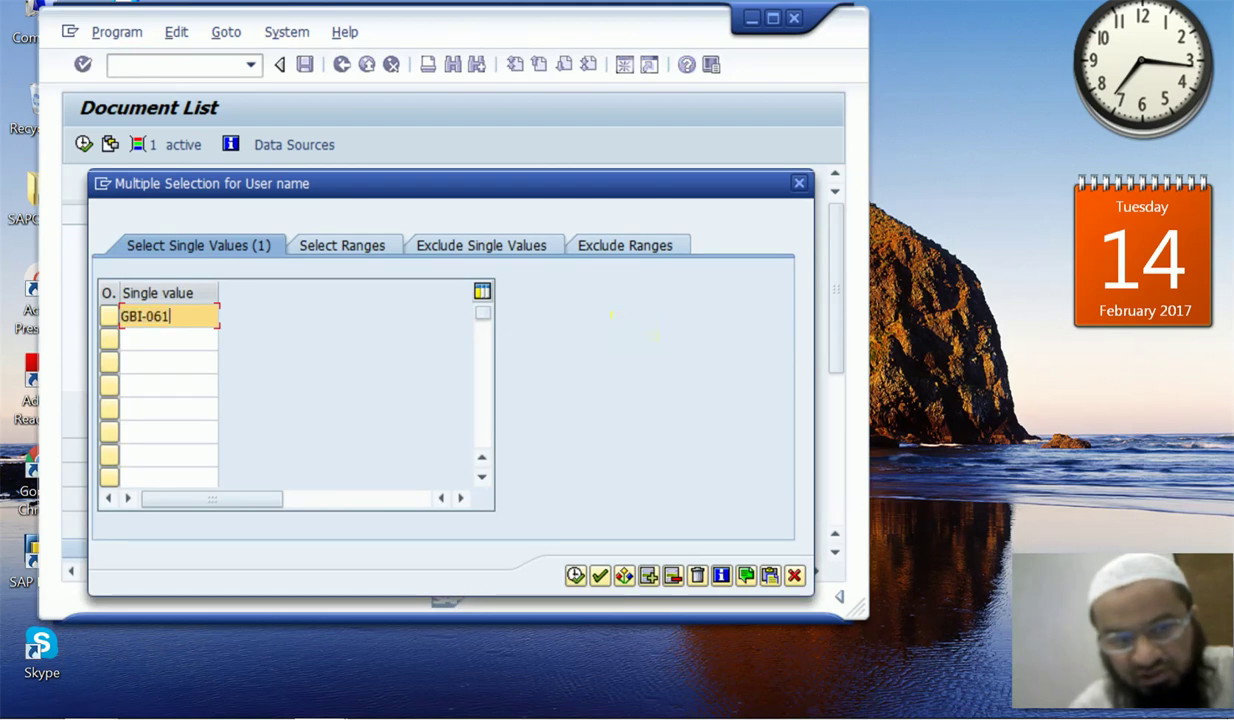
pyautogui.click(339, 245)
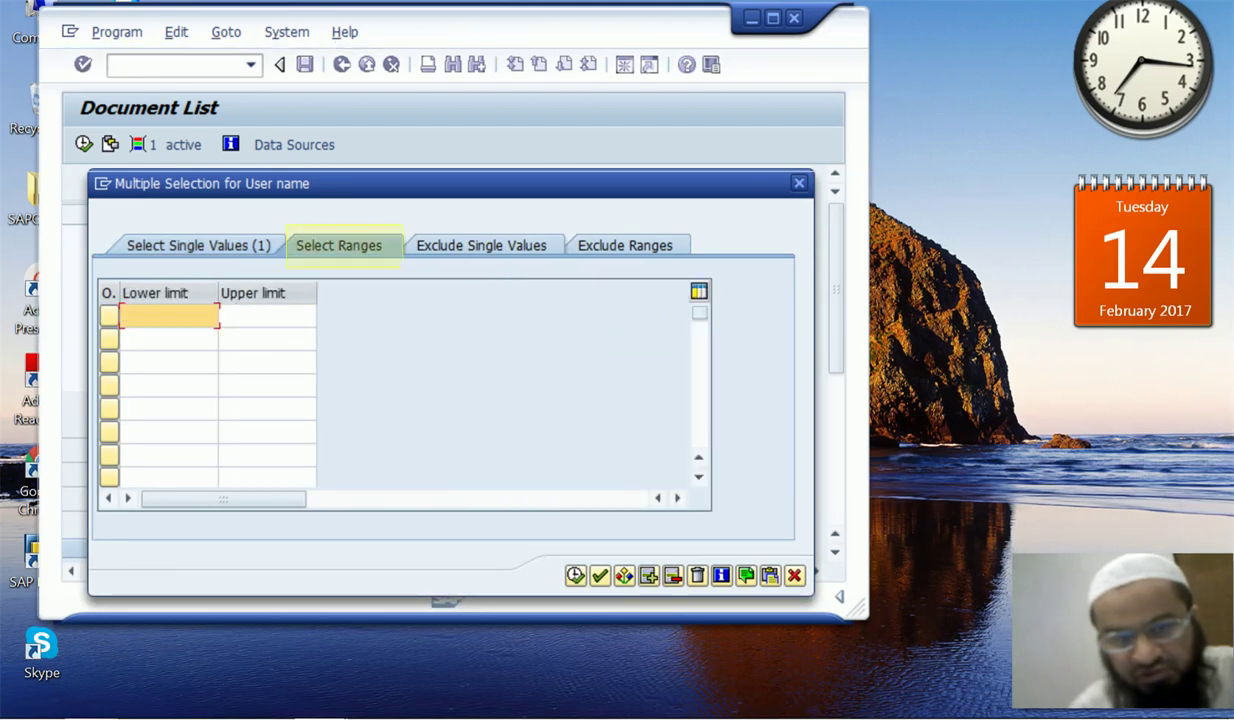
pyautogui.write('gbi-061')
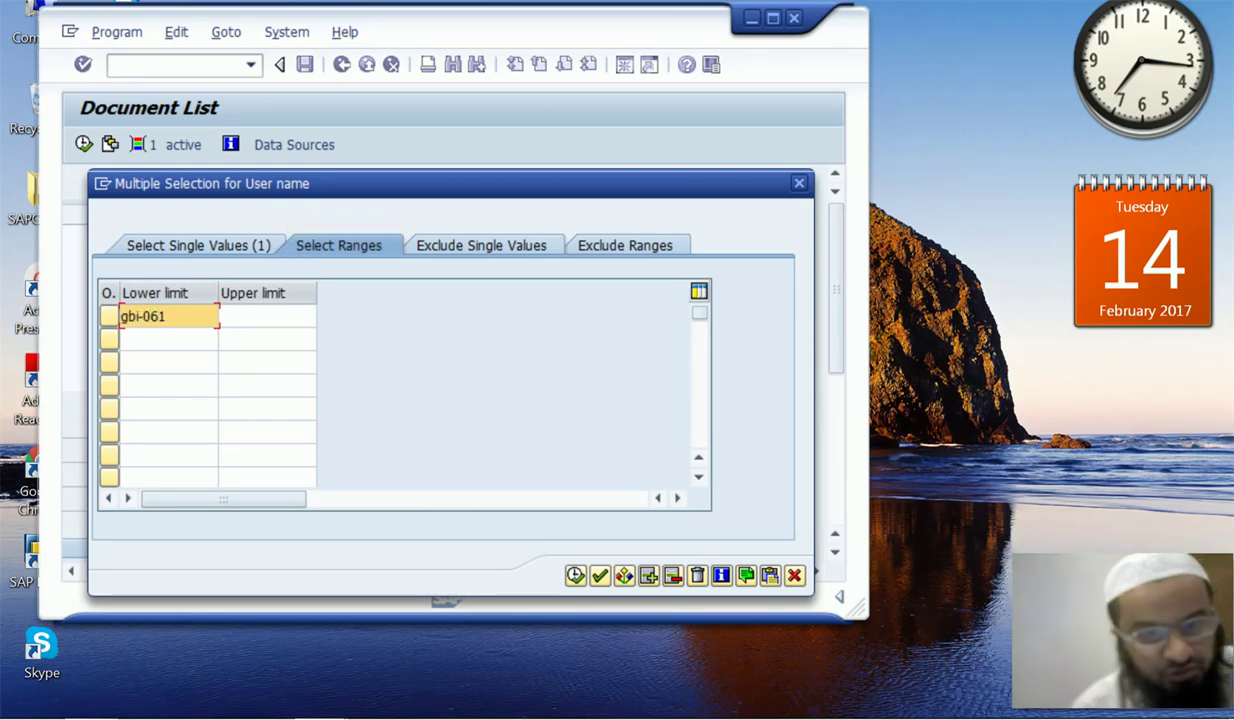
pyautogui.press('Tab')
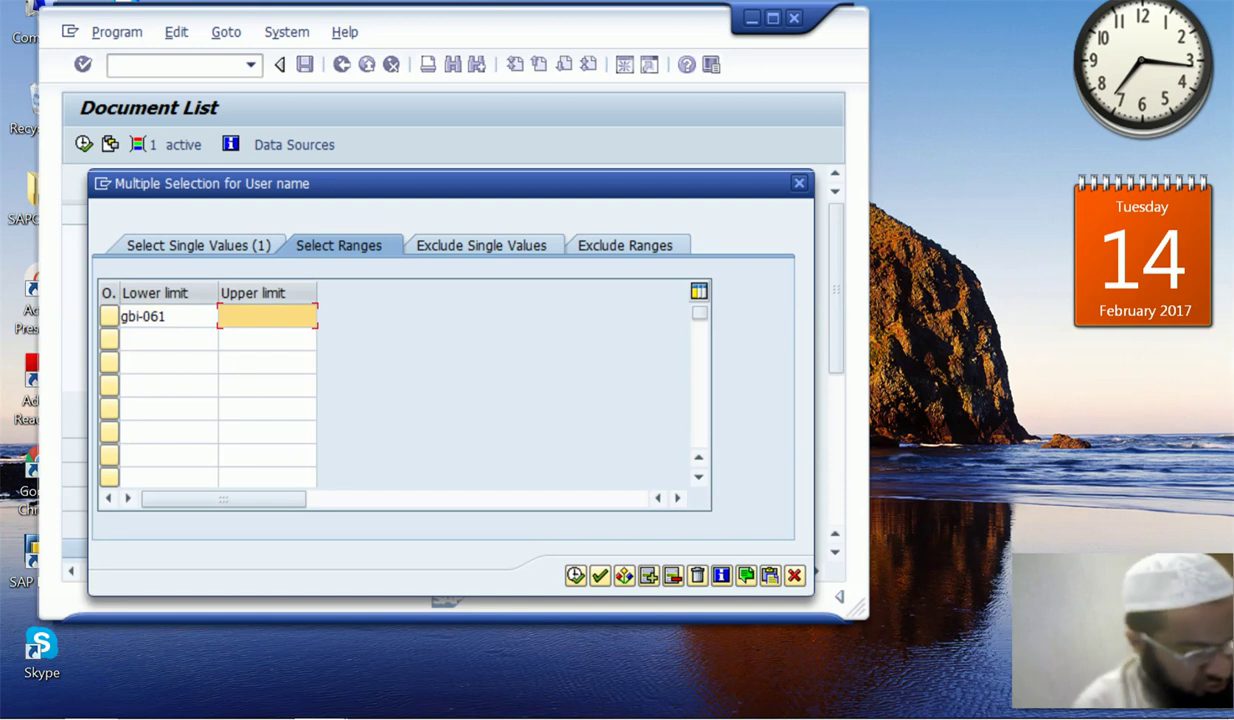
pyautogui.write('gbi-0')
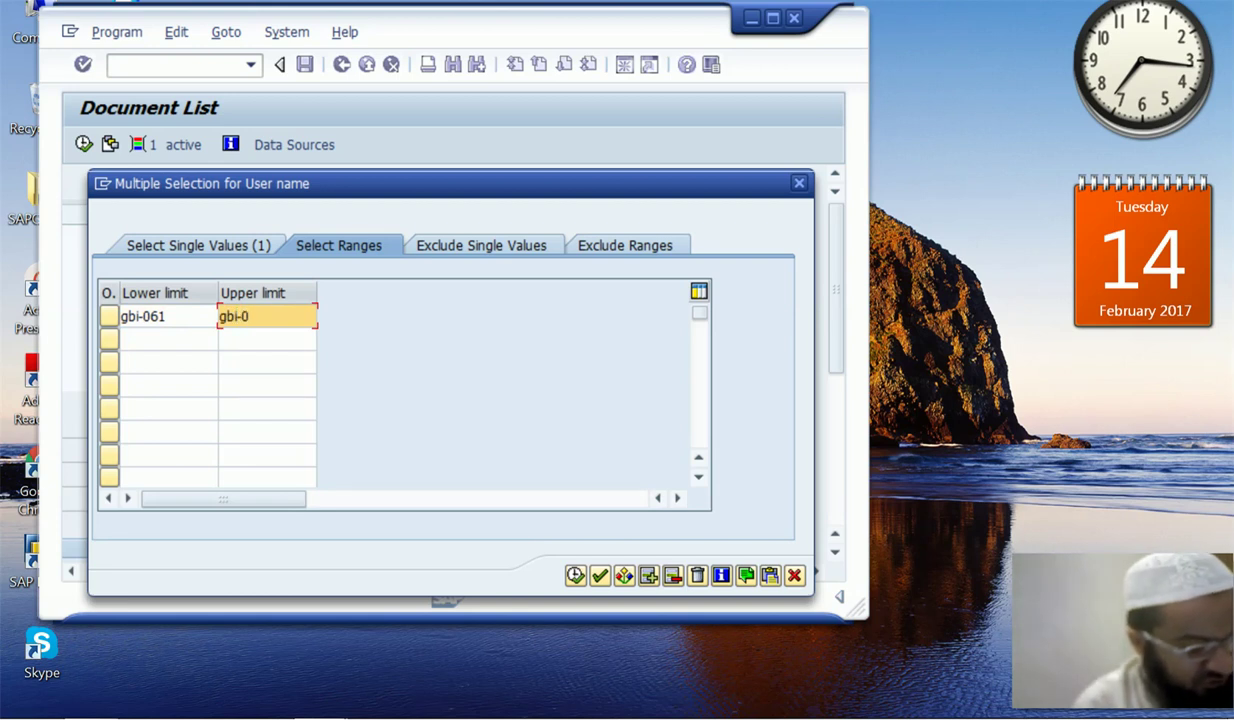
pyautogui.write('70')
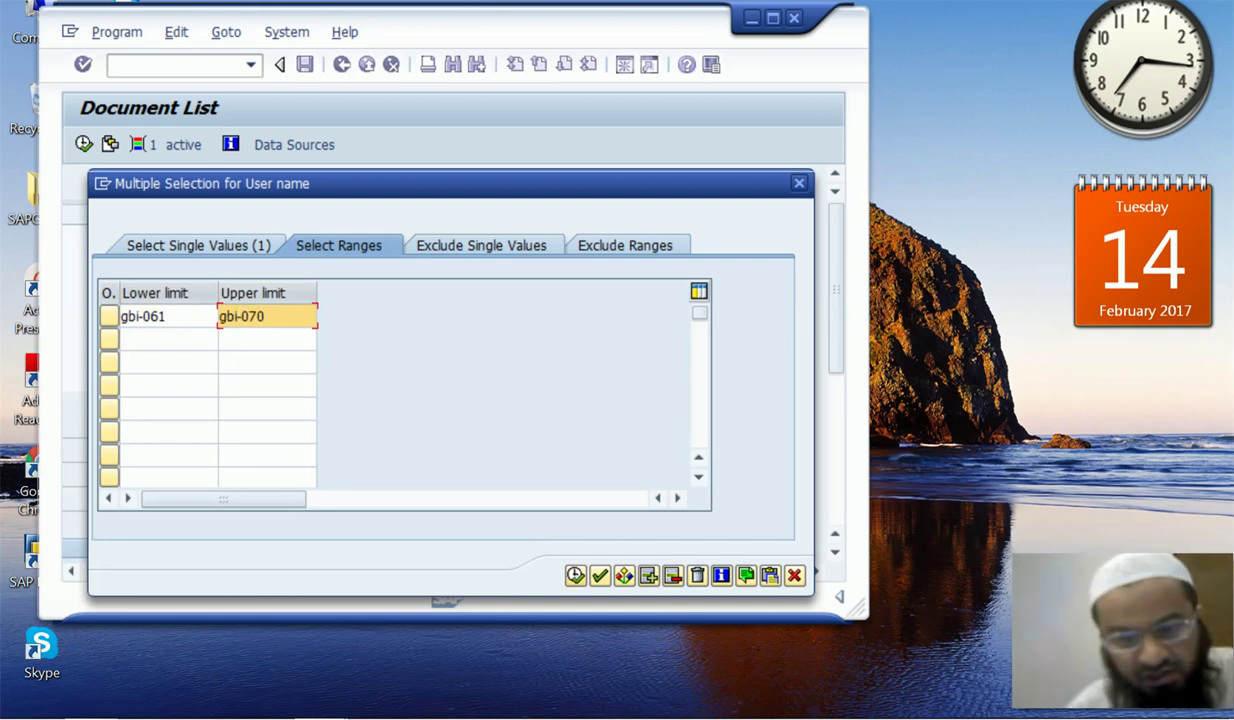
pyautogui.press('F8')
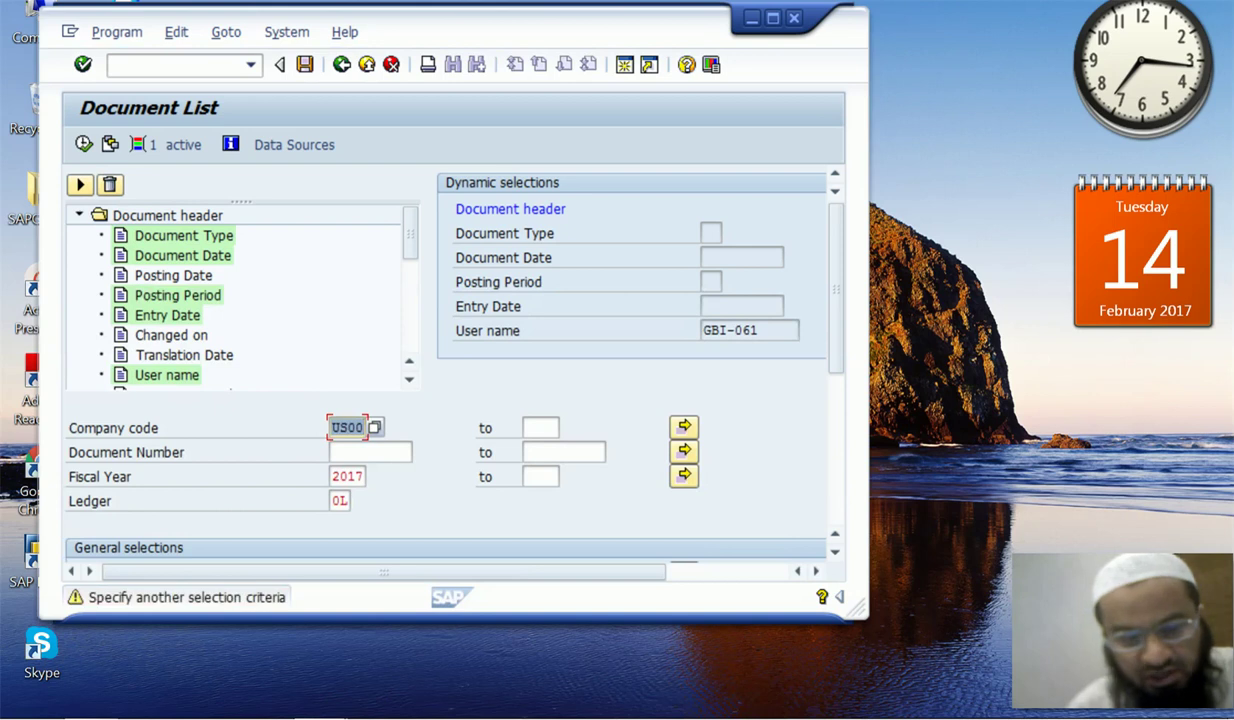
pyautogui.press('Return')
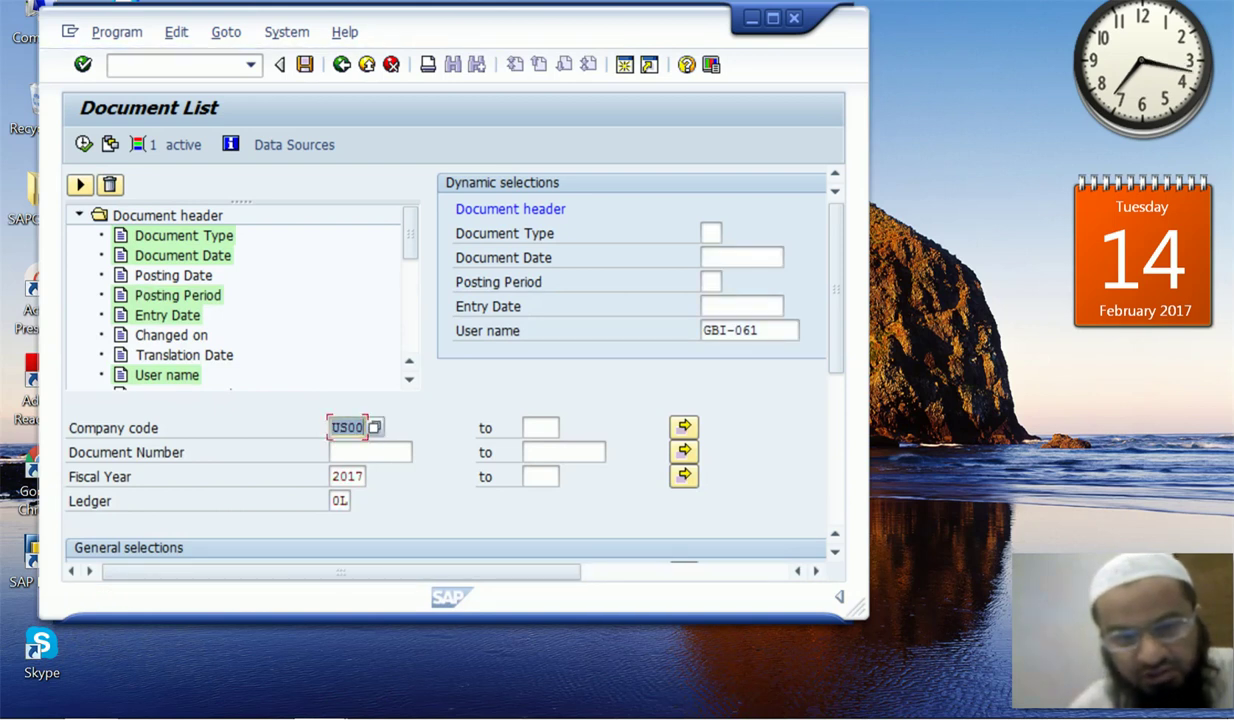
pyautogui.click(84, 143)
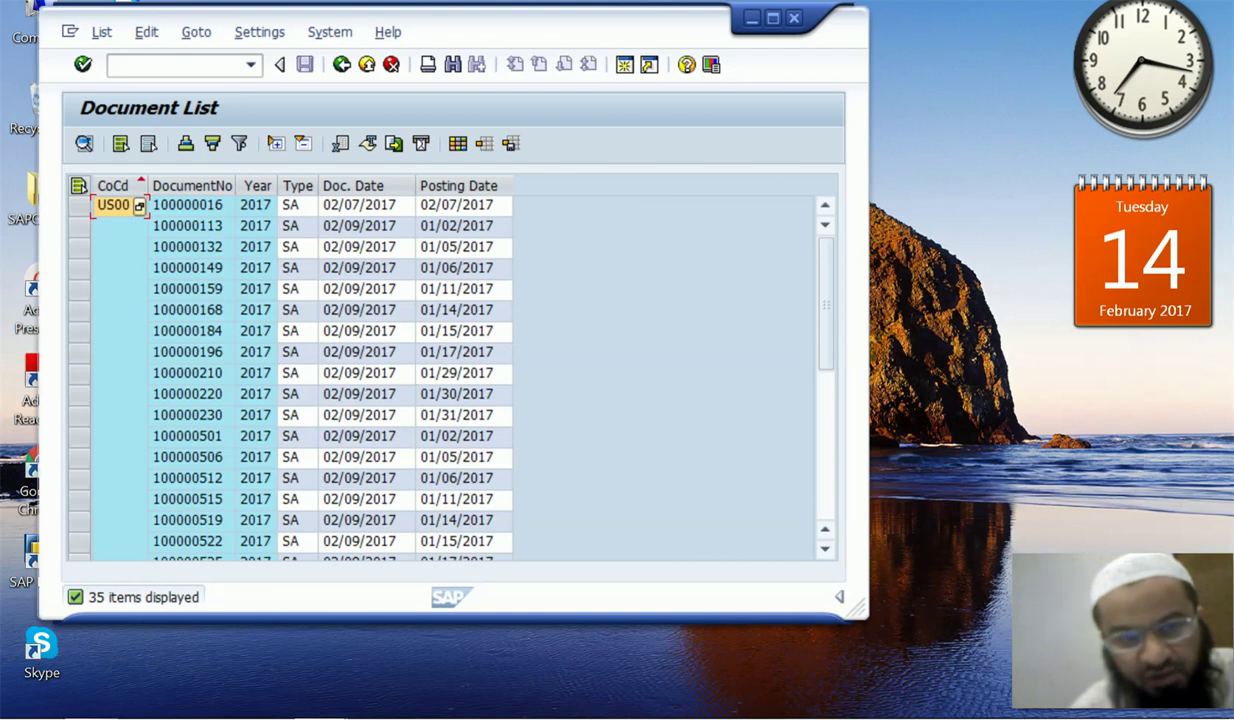
# Return to the selection criteria and clear the user name range from the dynamic selections
pyautogui.press('F3')
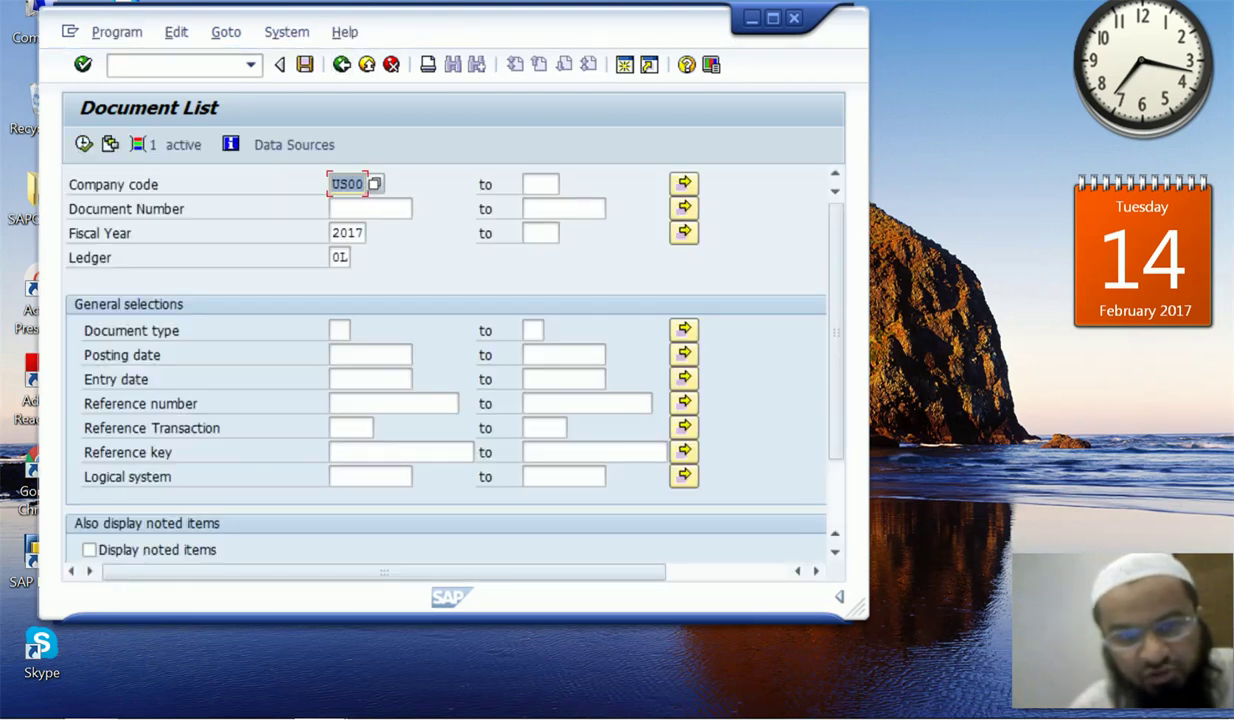
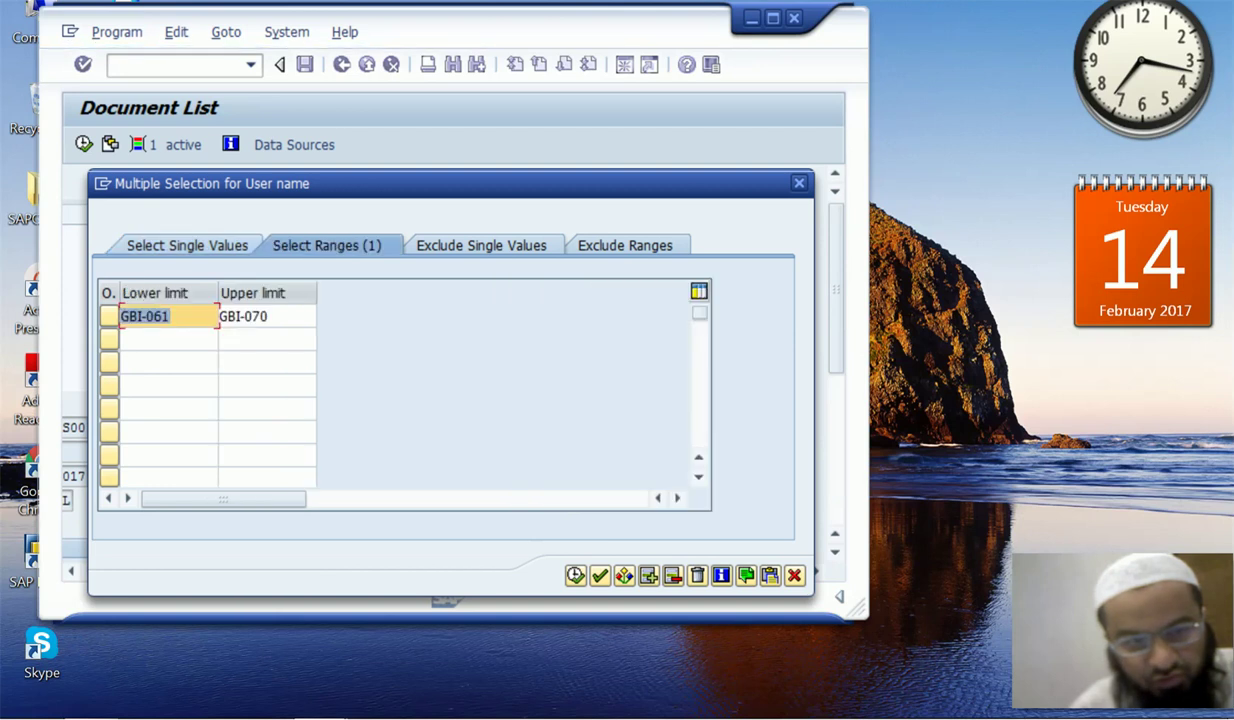
pyautogui.press('Tab')
pyautogui.press('Delete')
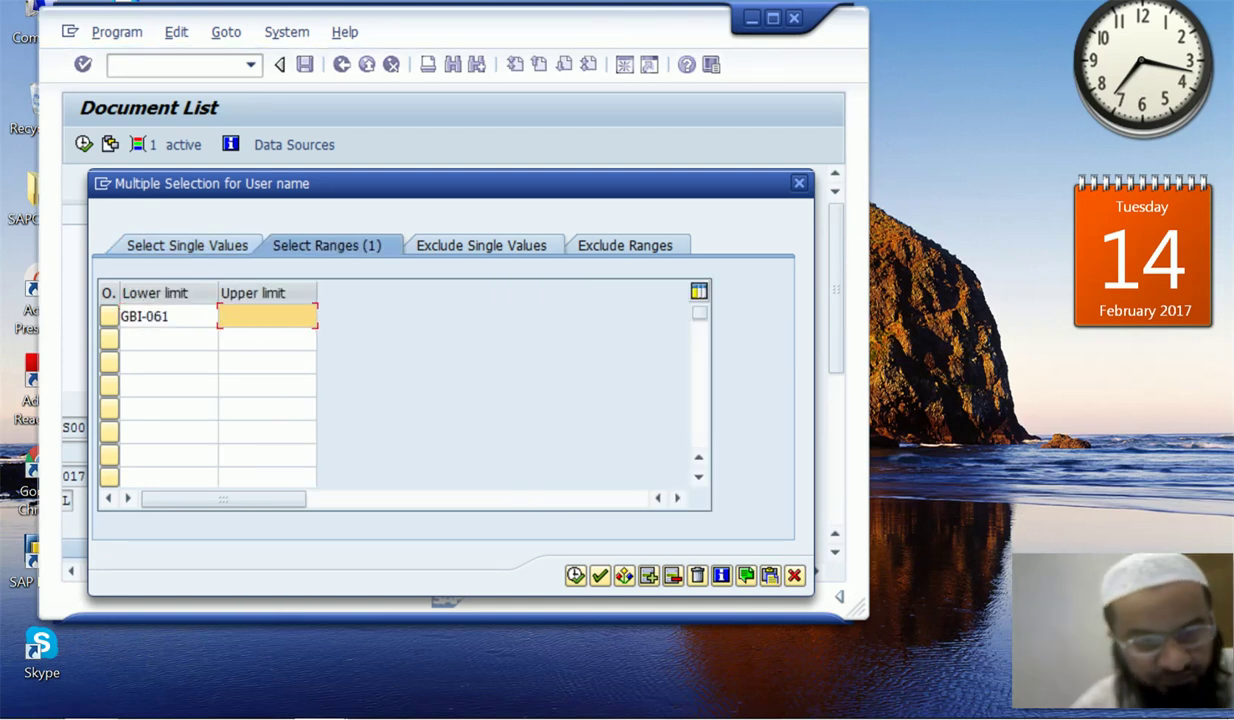
pyautogui.hotkey('shift', 'Tab')
pyautogui.press('Delete')
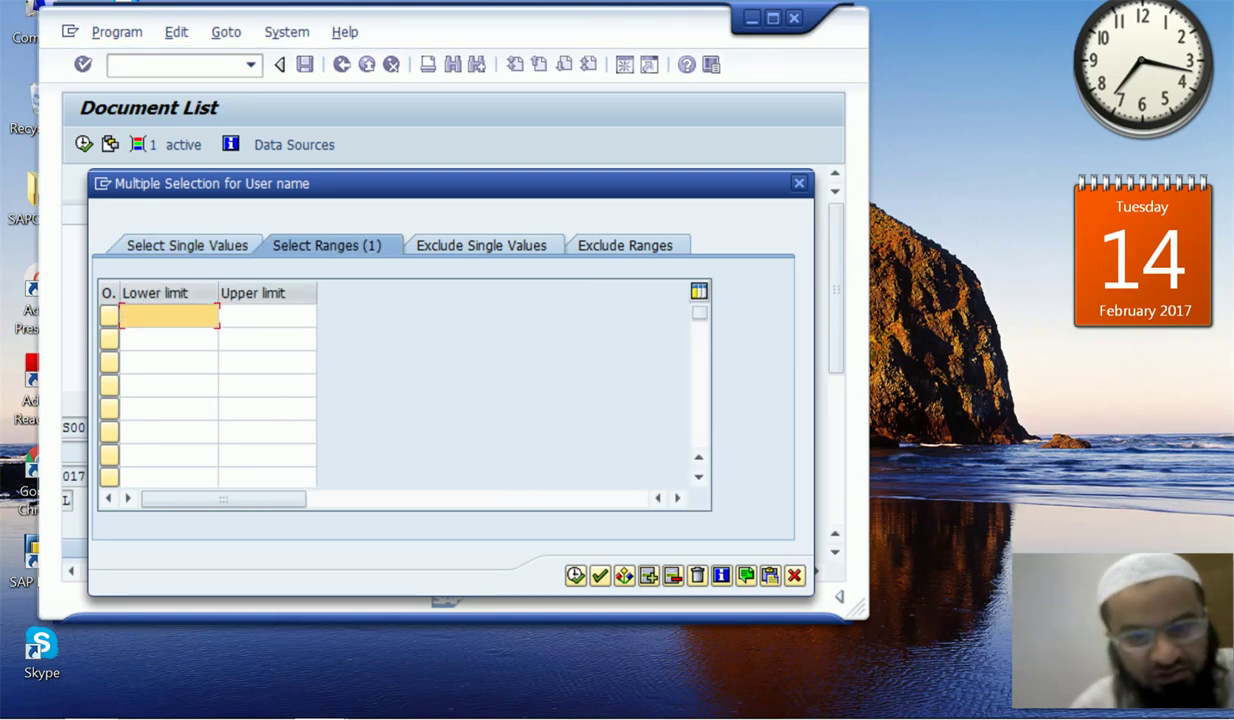
pyautogui.click(599, 575)
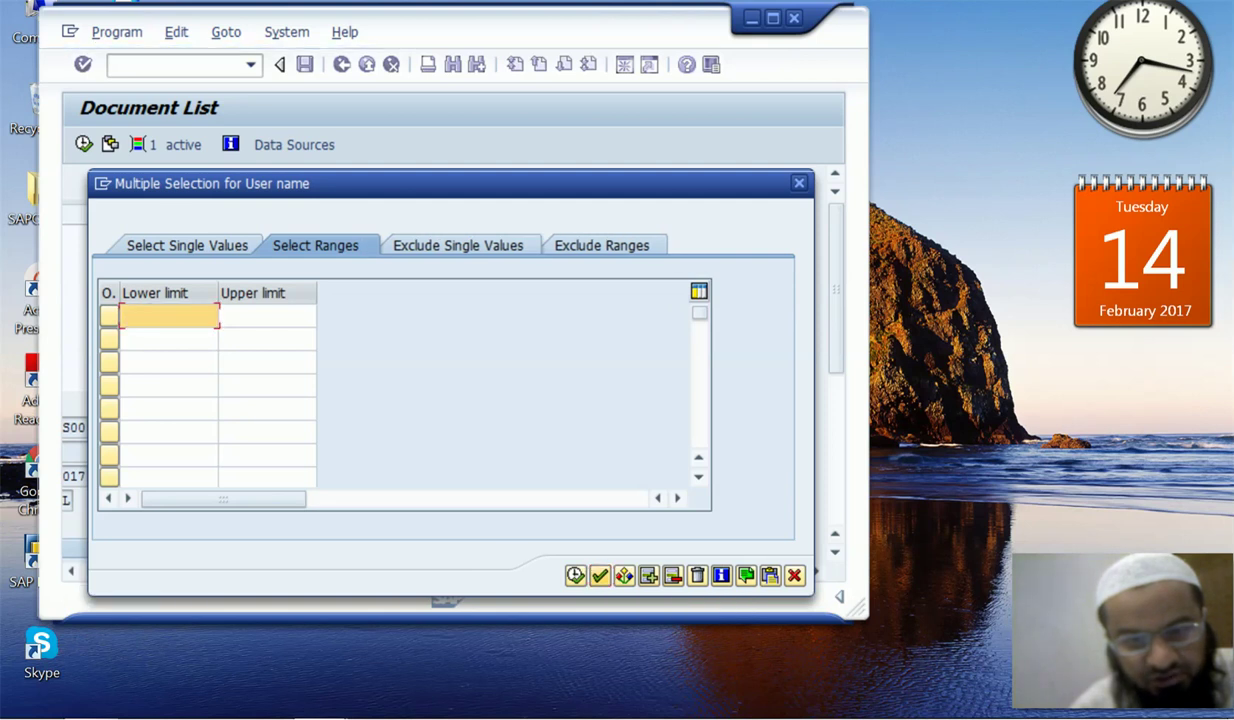
pyautogui.click(575, 575)
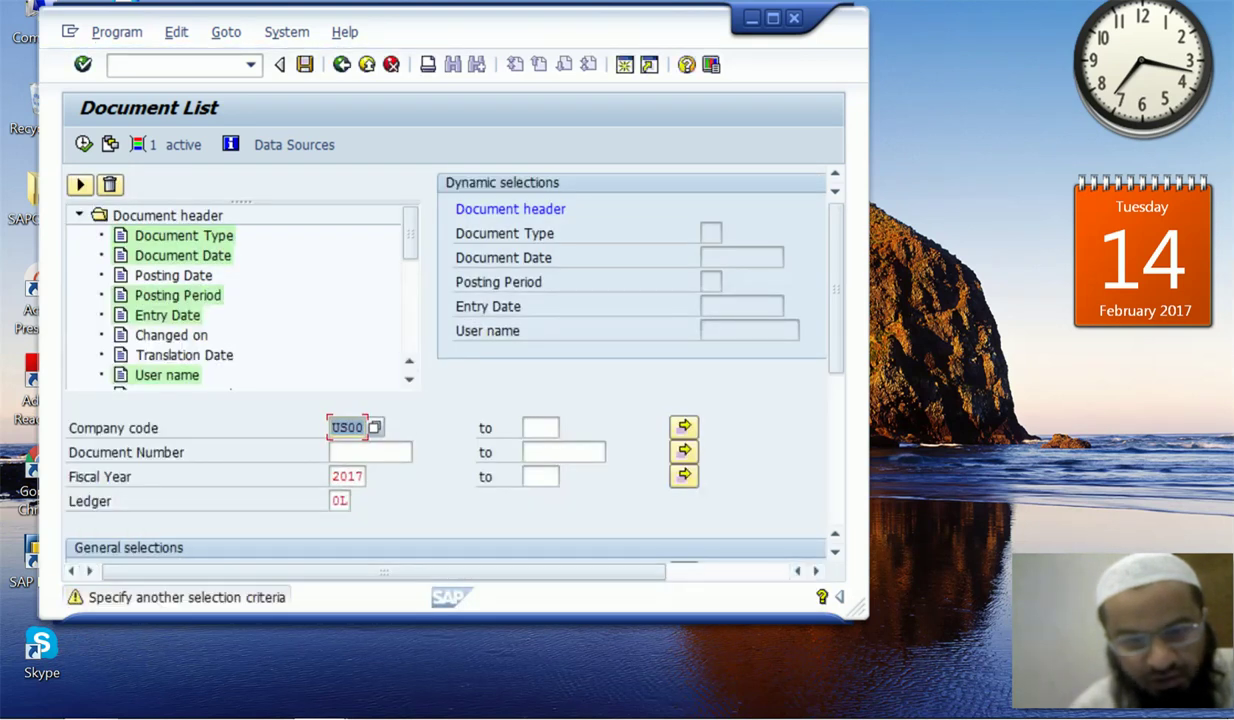
# Filter the document list by the posting date range 02/01/2017 to 02/14/2017 and execute it
pyautogui.moveTo(836, 290); pyautogui.dragTo(836, 404)
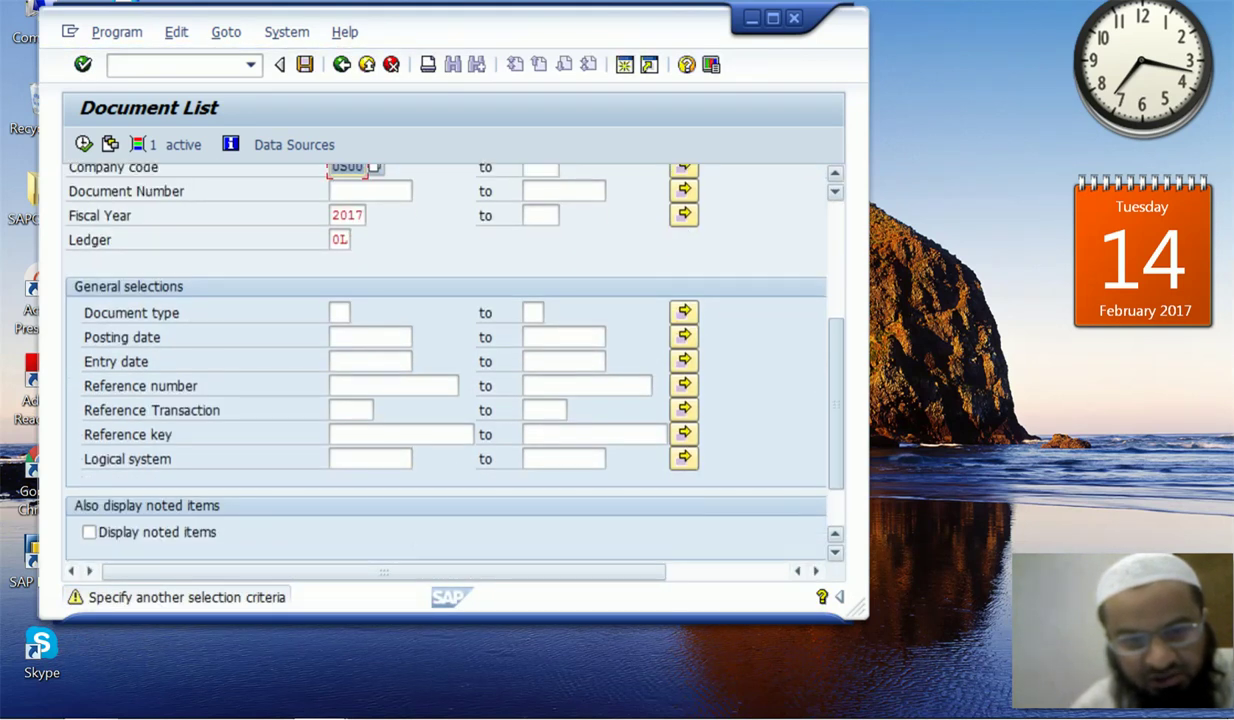
pyautogui.click(371, 337)
pyautogui.click(684, 336)
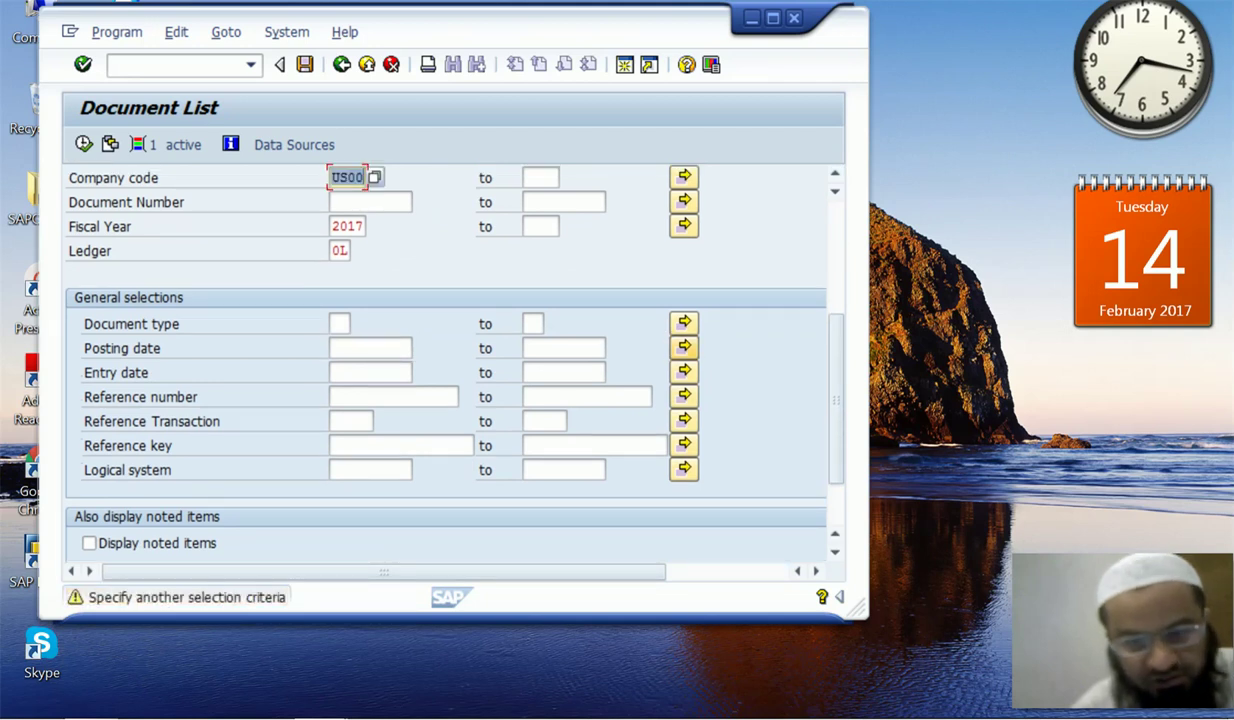
pyautogui.click(684, 347)
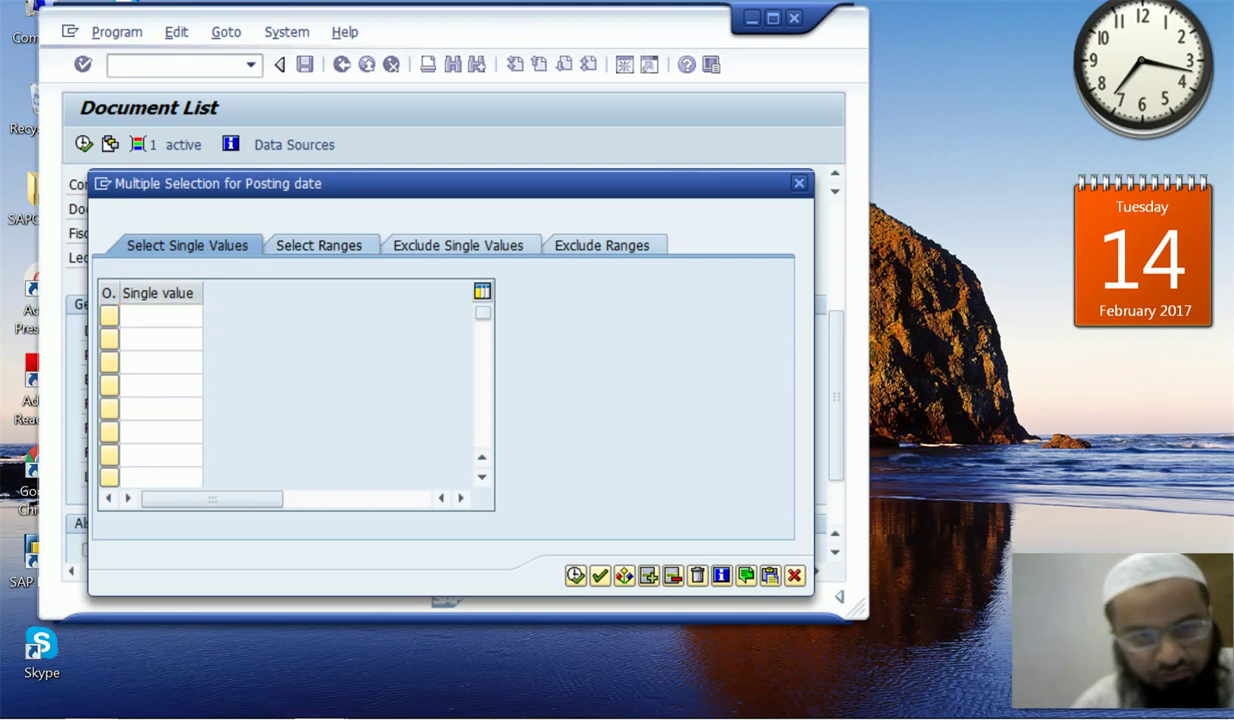
pyautogui.click(318, 245)
pyautogui.write('0')
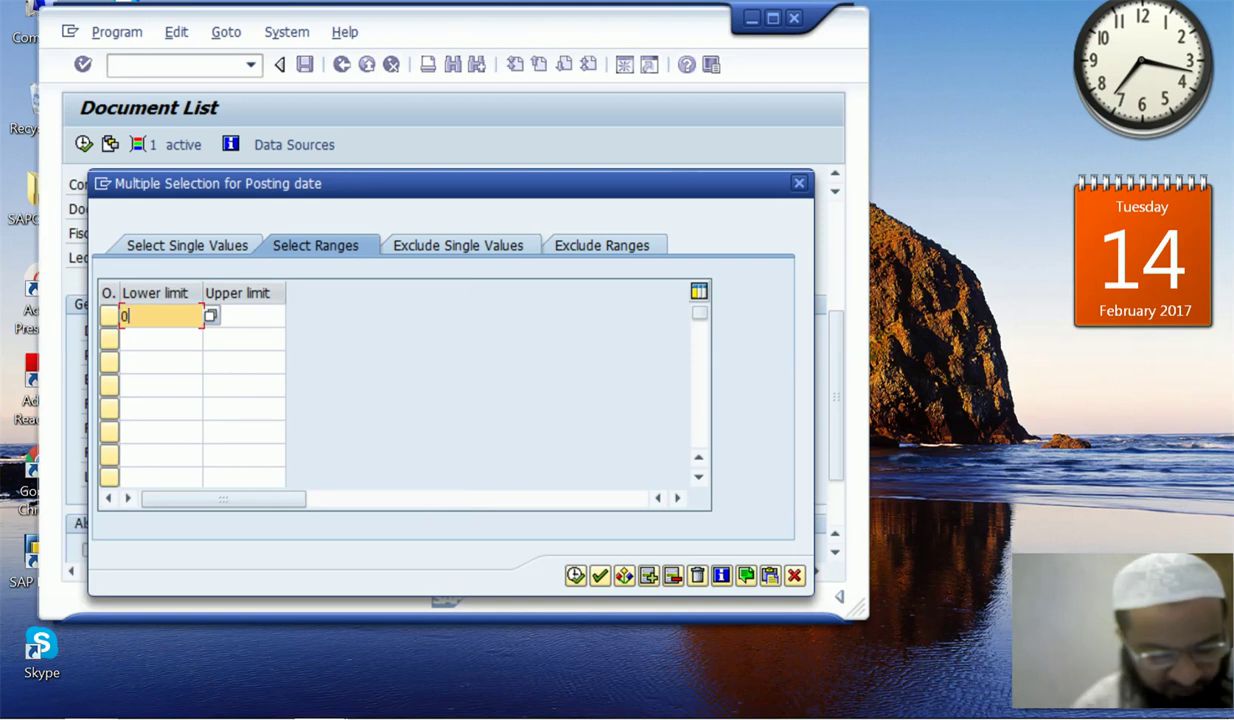
pyautogui.write('2/01/2017')
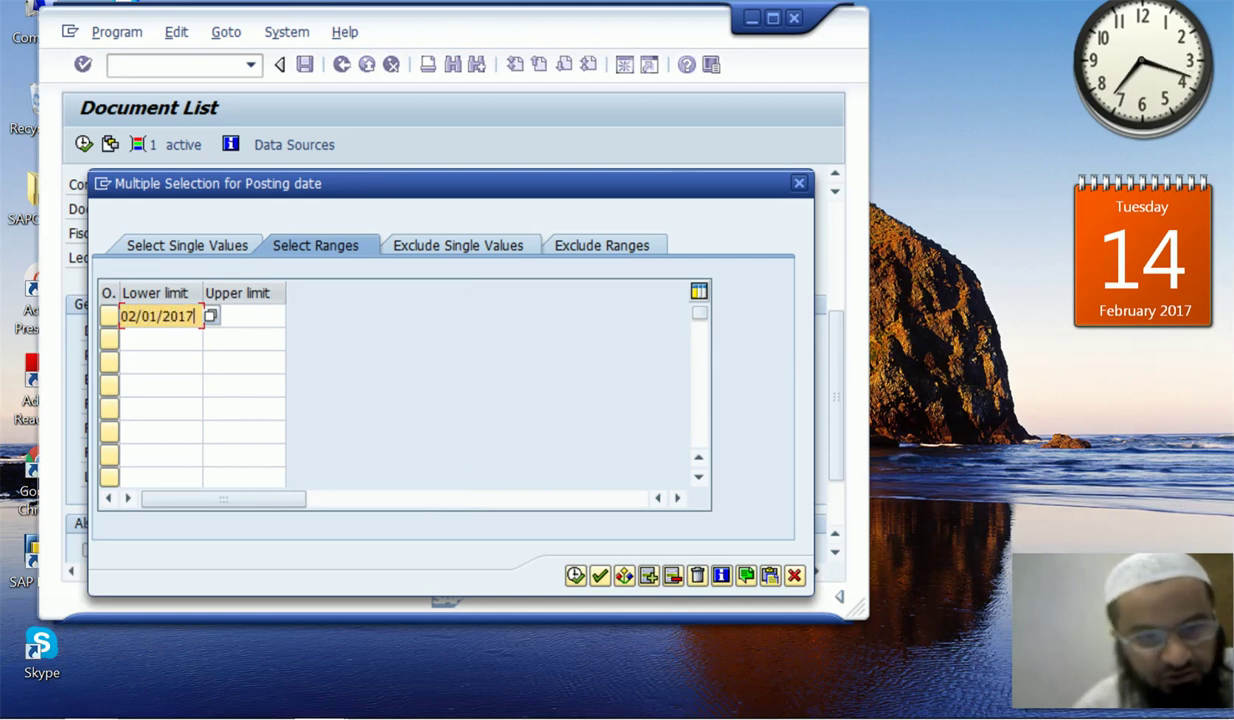
pyautogui.press('Tab')
pyautogui.write('02/14/2017')
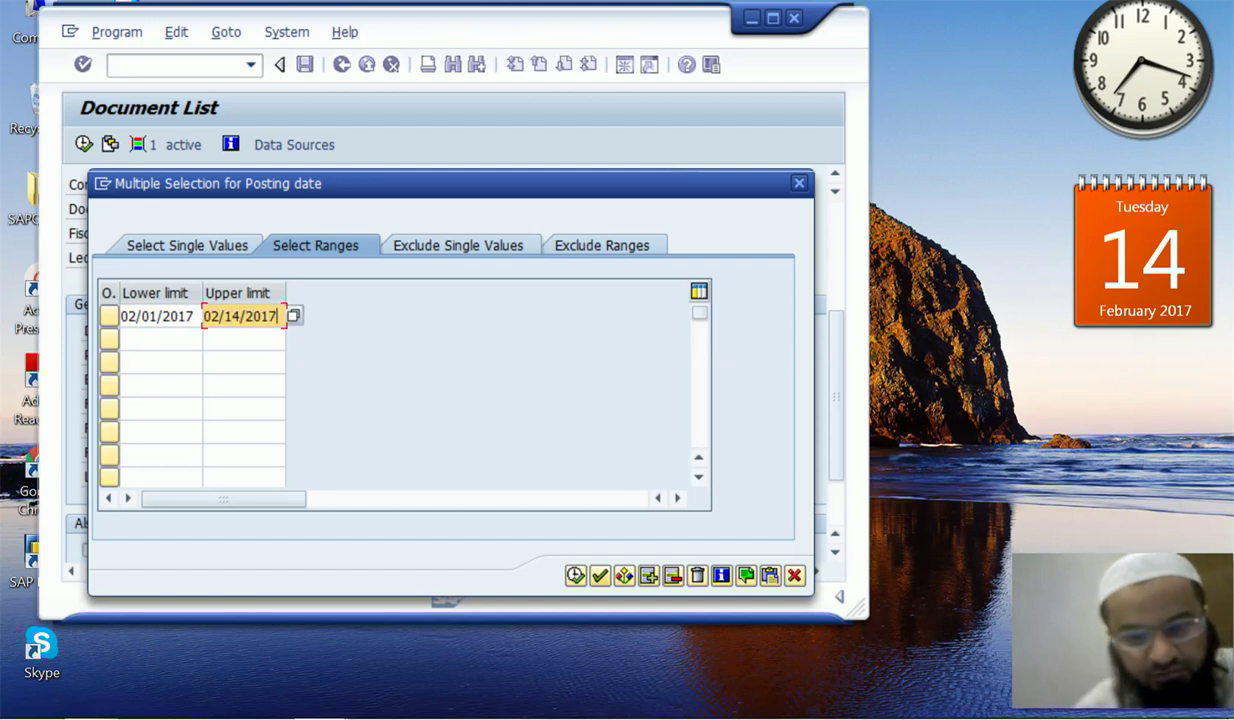
pyautogui.press('Return')
pyautogui.press('F8')
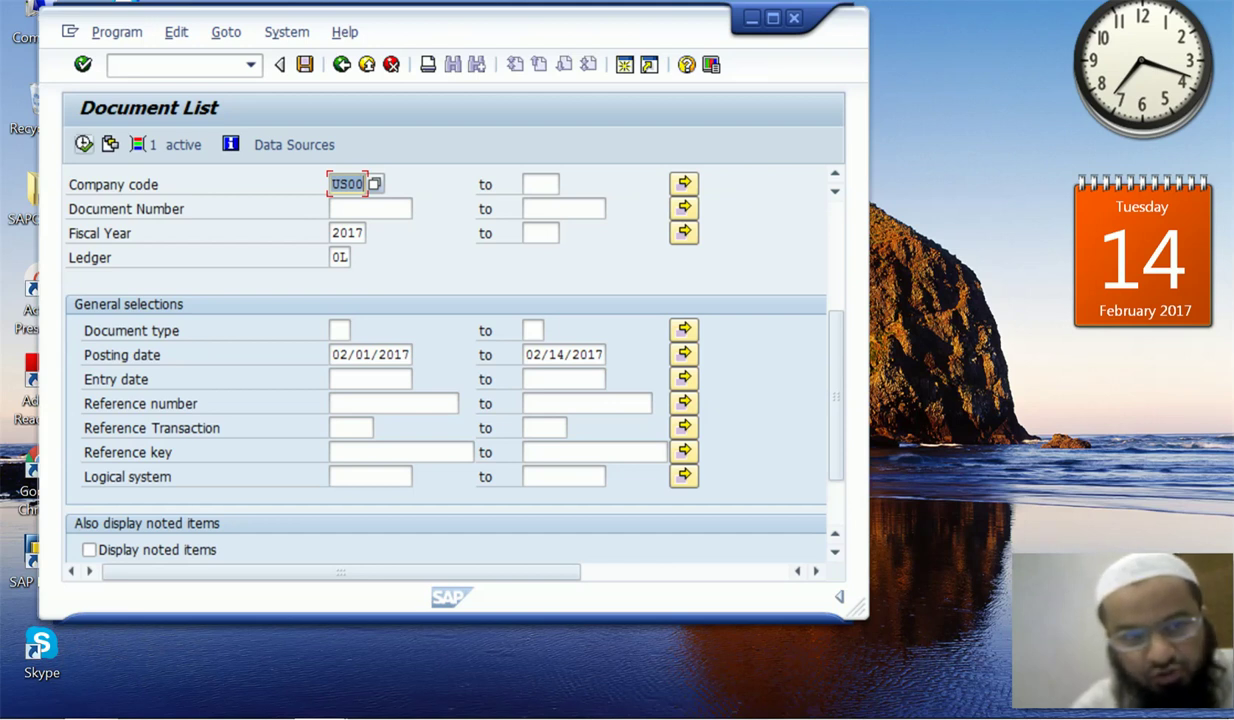
pyautogui.click(83, 144)
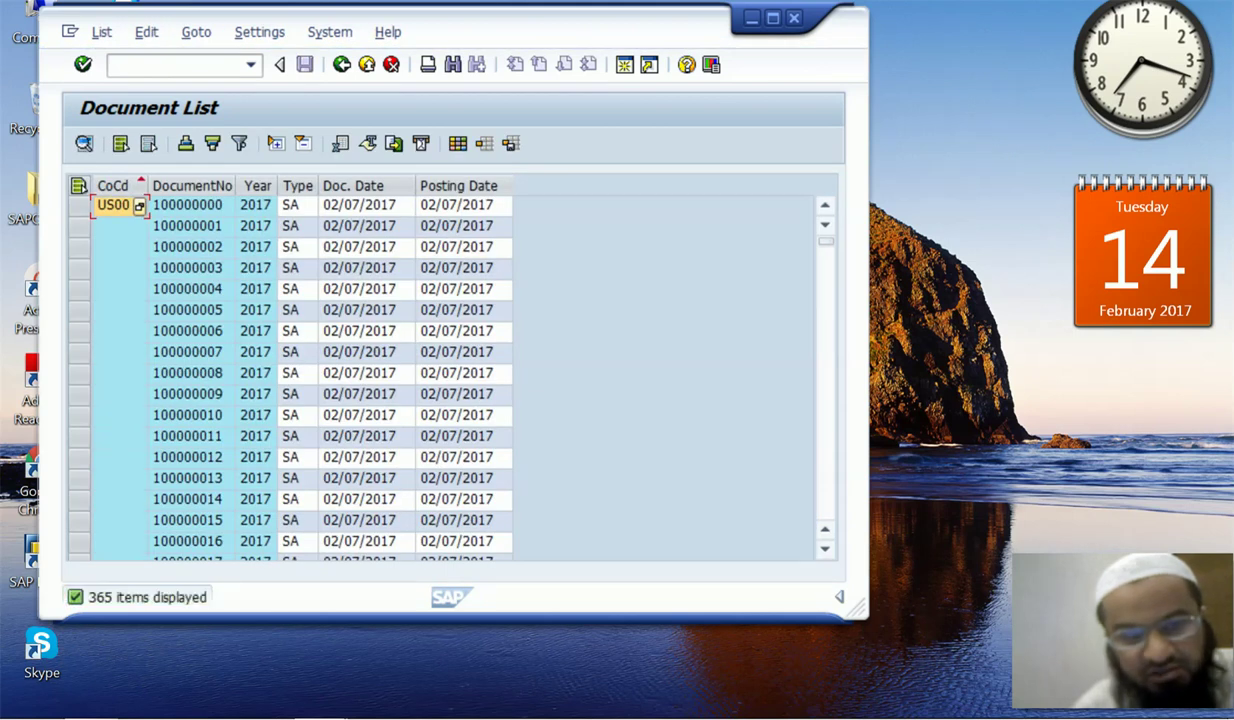
# Replace the posting date range with the single values 02/01/2017 and 02/07/2017 and execute the document list
pyautogui.click(341, 64)
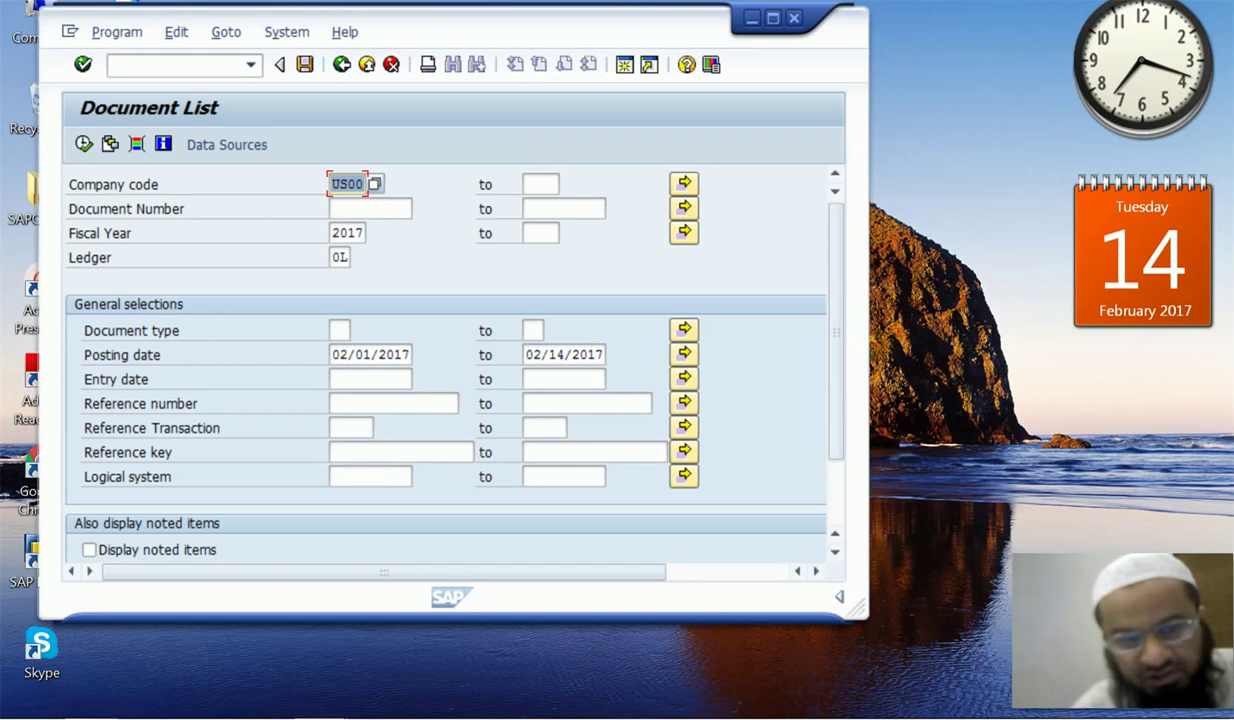
pyautogui.moveTo(526, 355); pyautogui.dragTo(606, 355)
pyautogui.press('Delete')
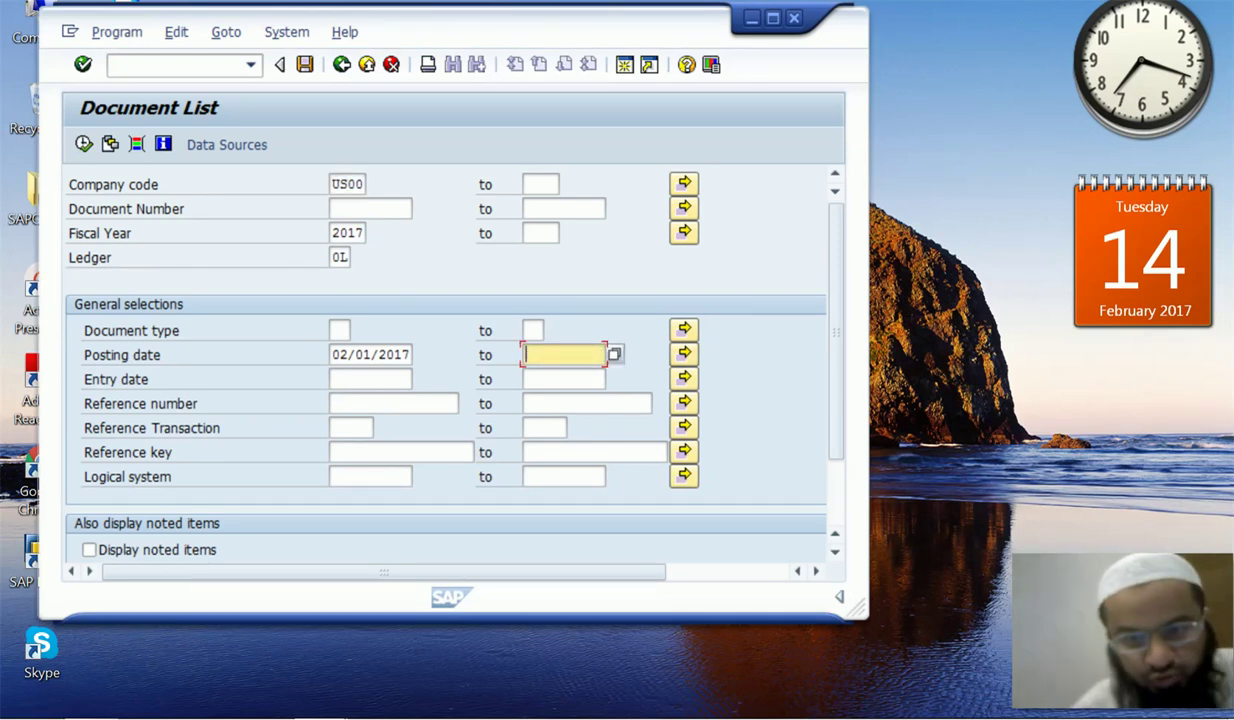
pyautogui.click(684, 353)
pyautogui.click(160, 339)
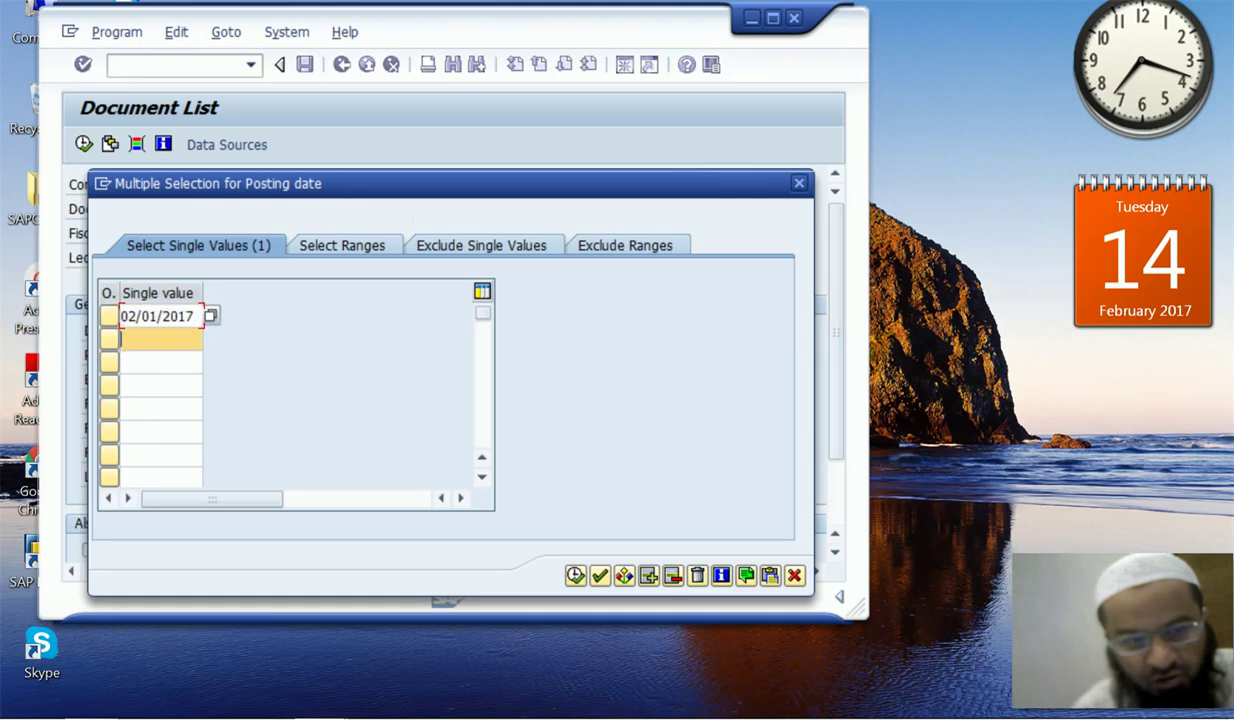
pyautogui.write('02/07/2017')
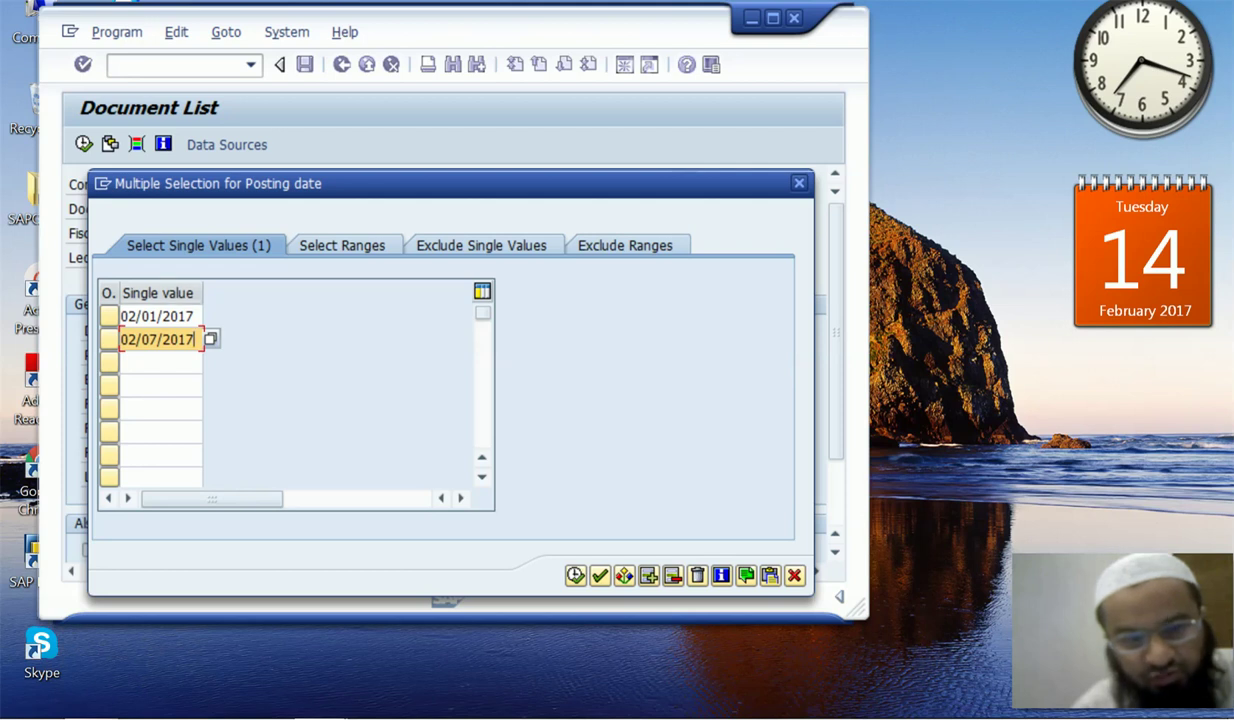
pyautogui.press('F8')
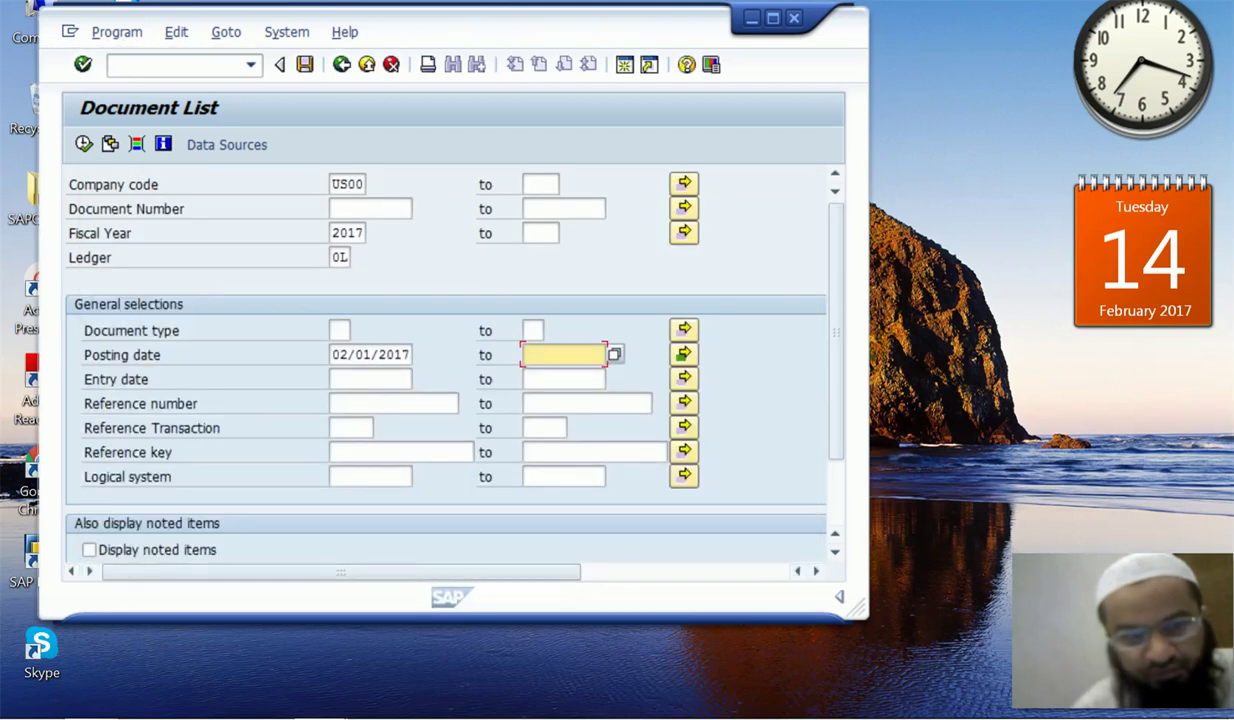
pyautogui.press('F8')
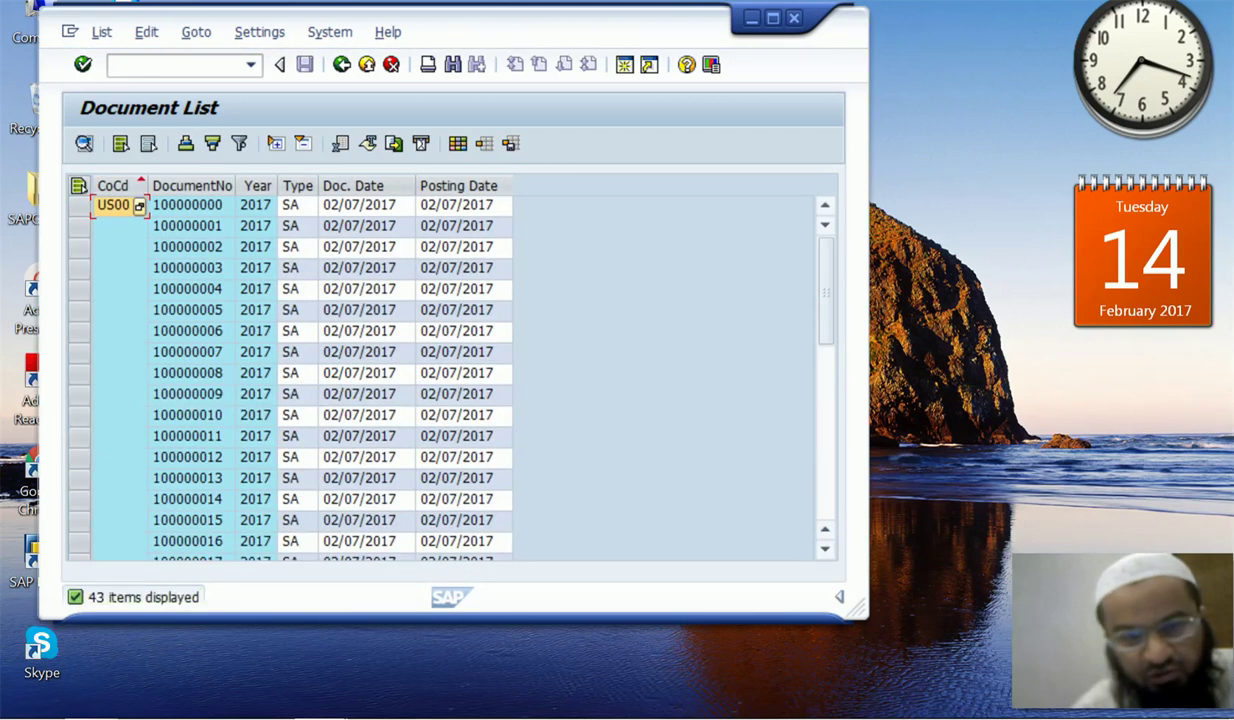
# Check the posting dates and document dates from the first to the last entry of the document list
pyautogui.click(457, 247)
pyautogui.scroll(-9, 457, 247)
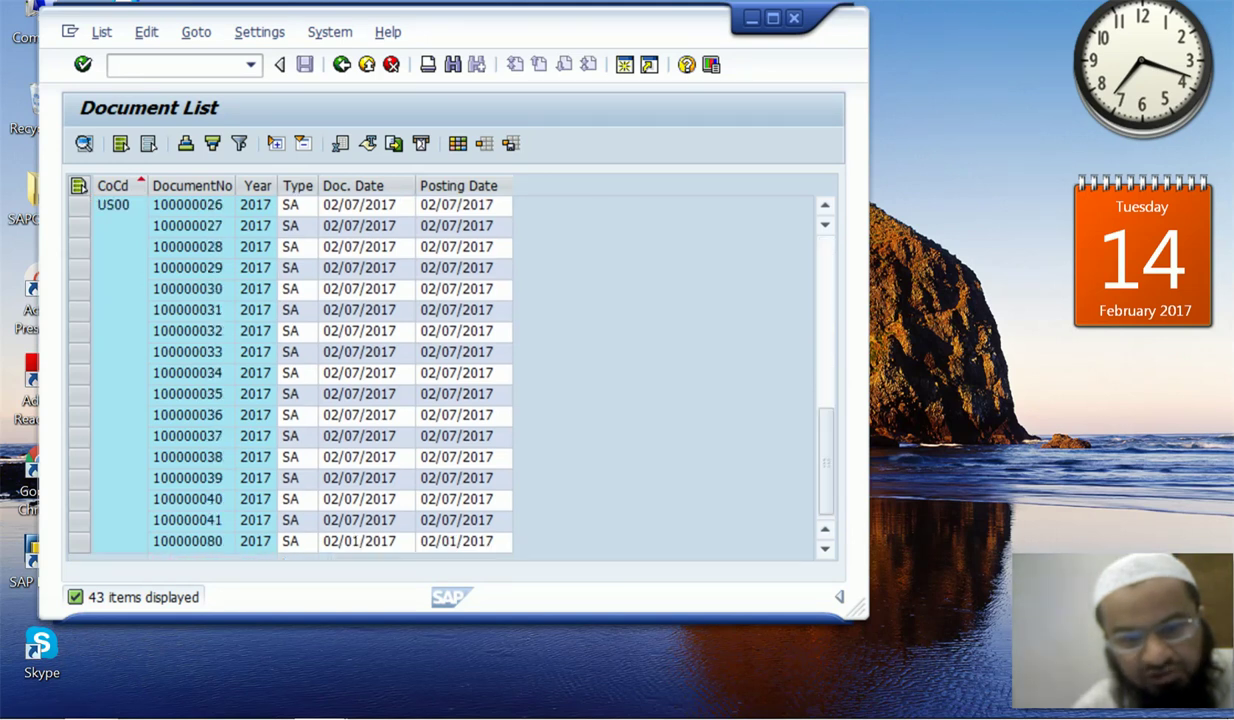
pyautogui.click(457, 542)
pyautogui.click(360, 542)
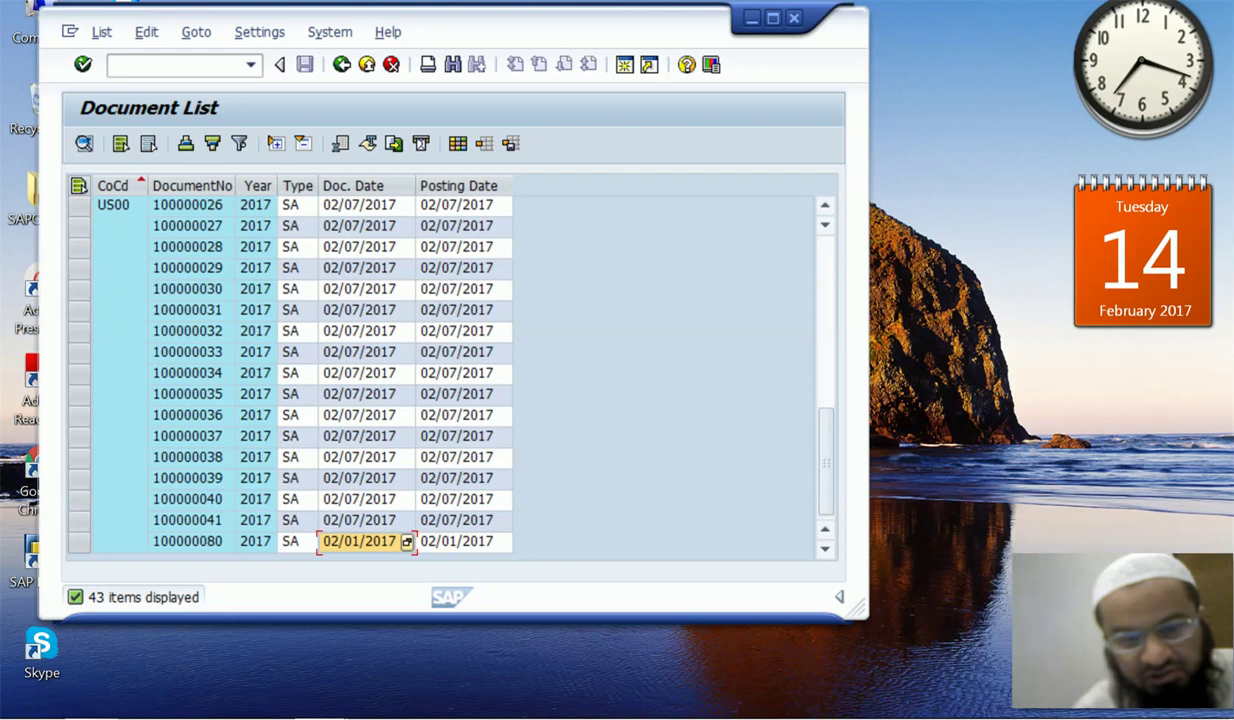
pyautogui.scroll(9, 358, 541)
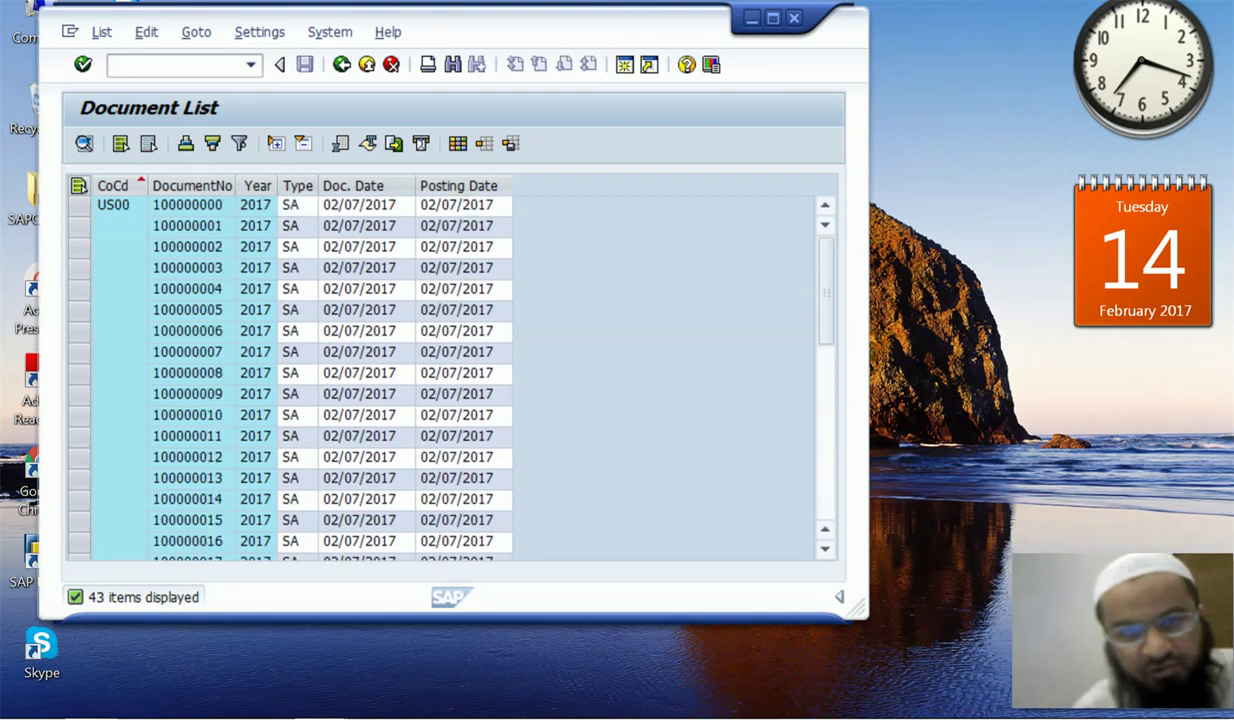
# Rerun the document list from the selection criteria, view document 100000007 and go back
pyautogui.click(366, 64)
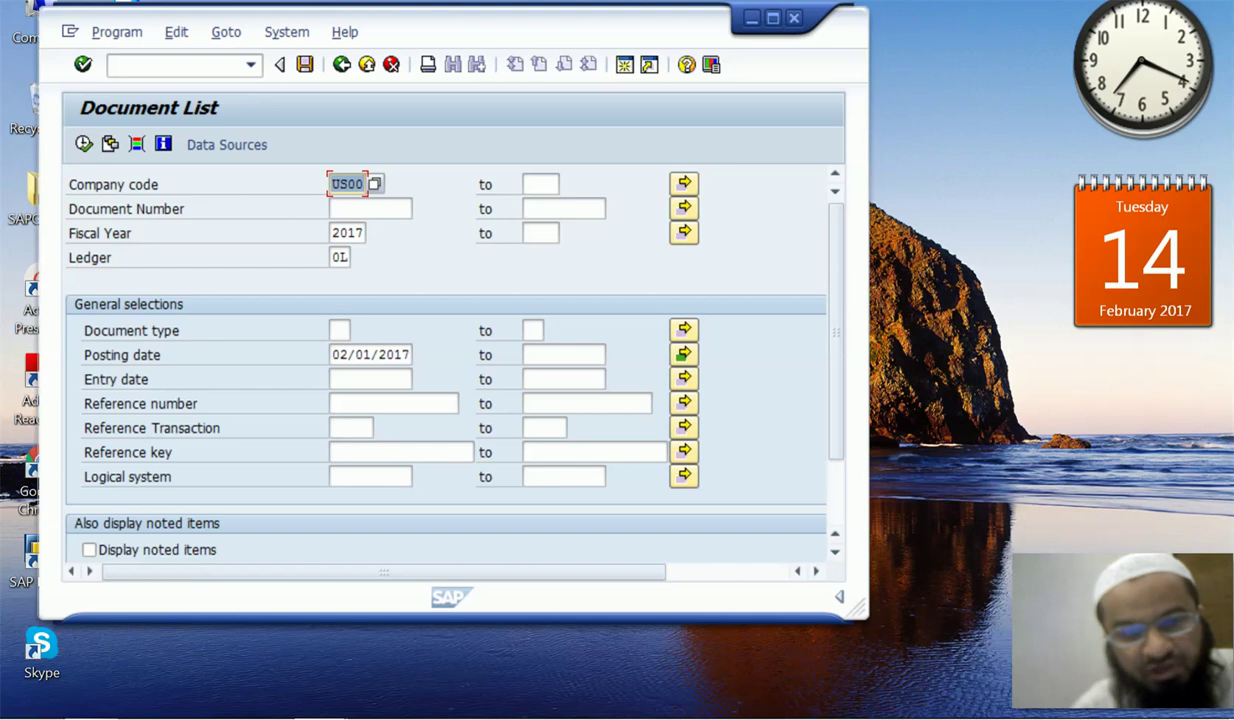
pyautogui.press('F8')
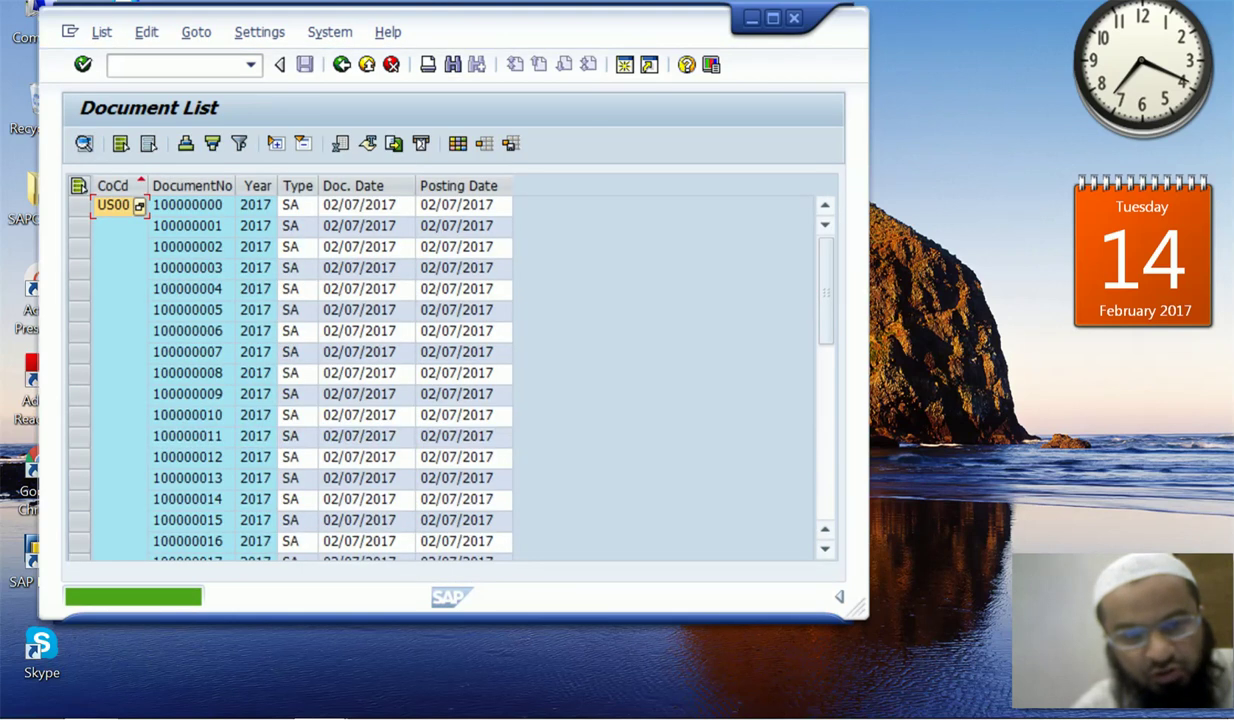
pyautogui.doubleClick(190, 352)
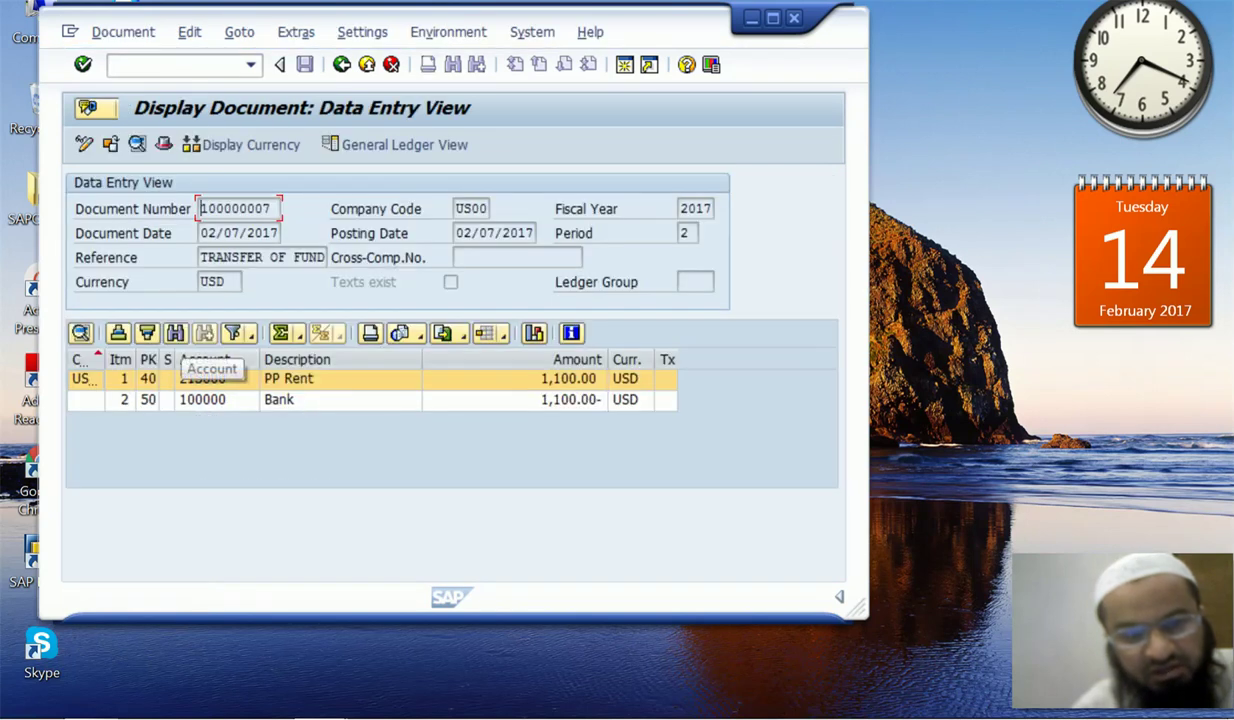
pyautogui.press('F3')
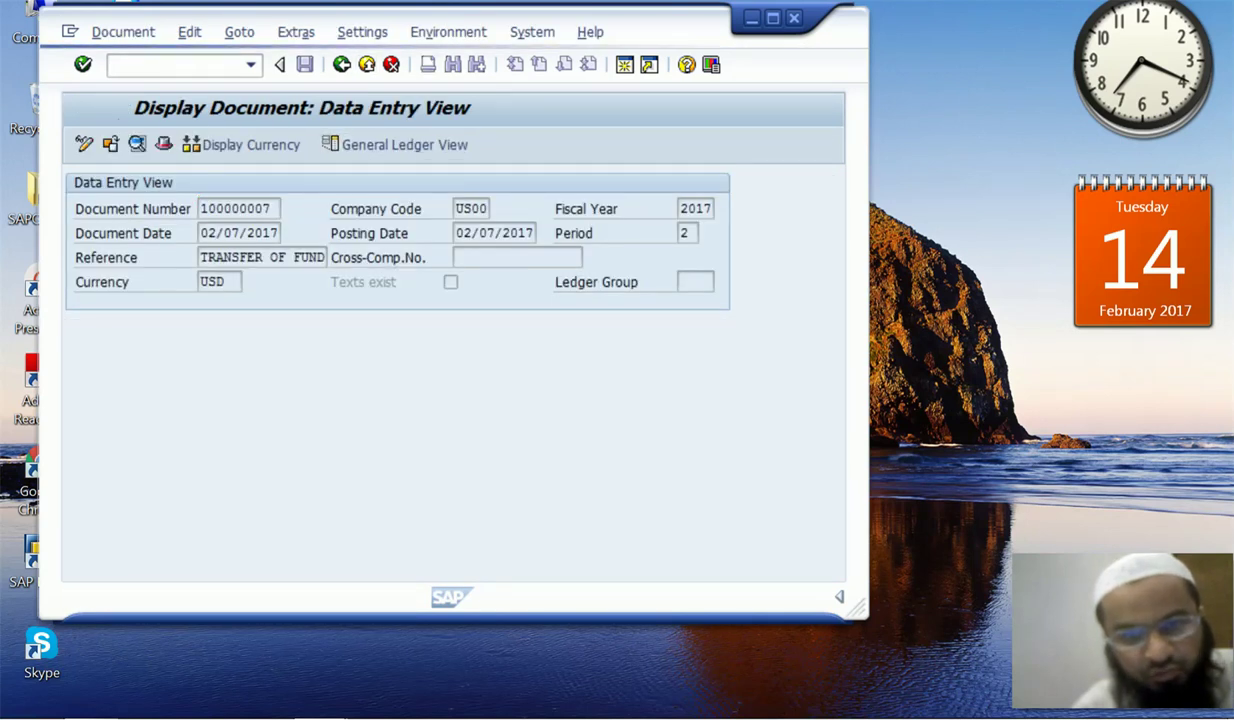